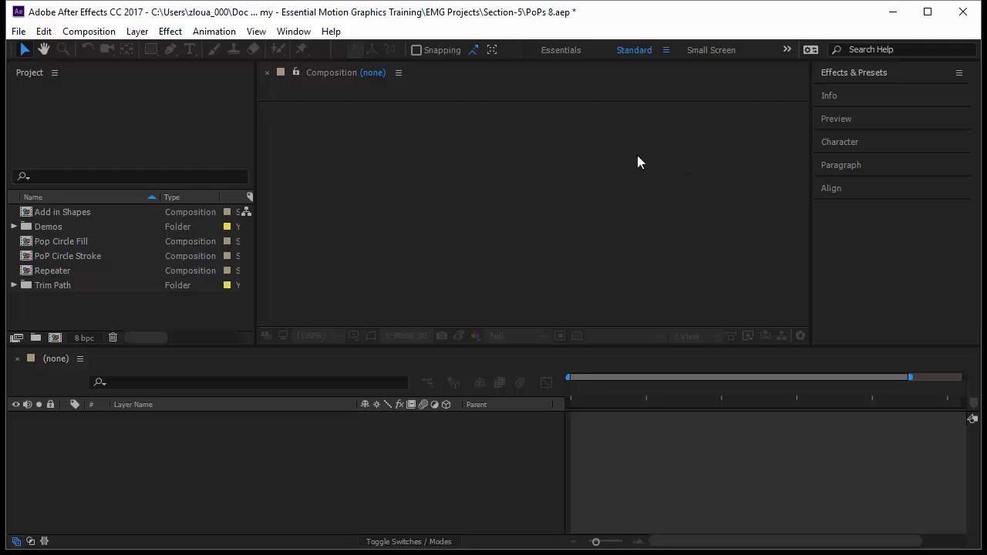
Enlarge the composition viewer area and create a 1280 x 720, 25 fps, seven-second composition named Trim+Rep+Pen
drag(586, 346, 592, 385)
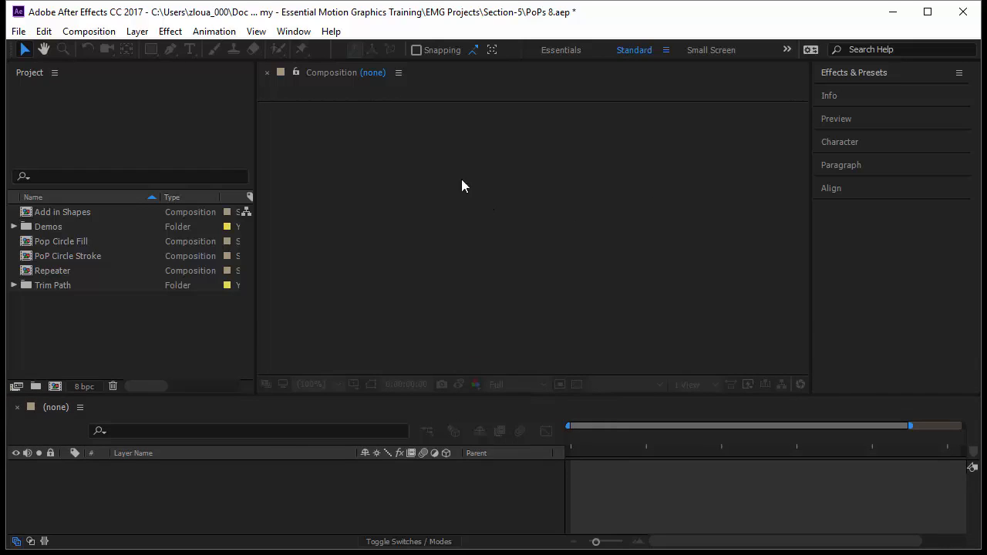
click(55, 385)
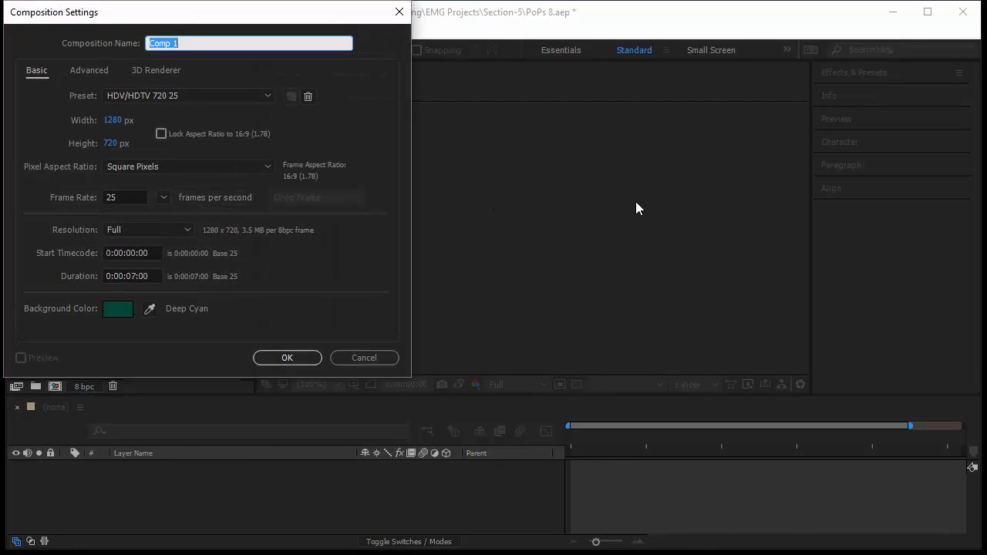
text(Trim+Rep+Pen)
click(304, 361)
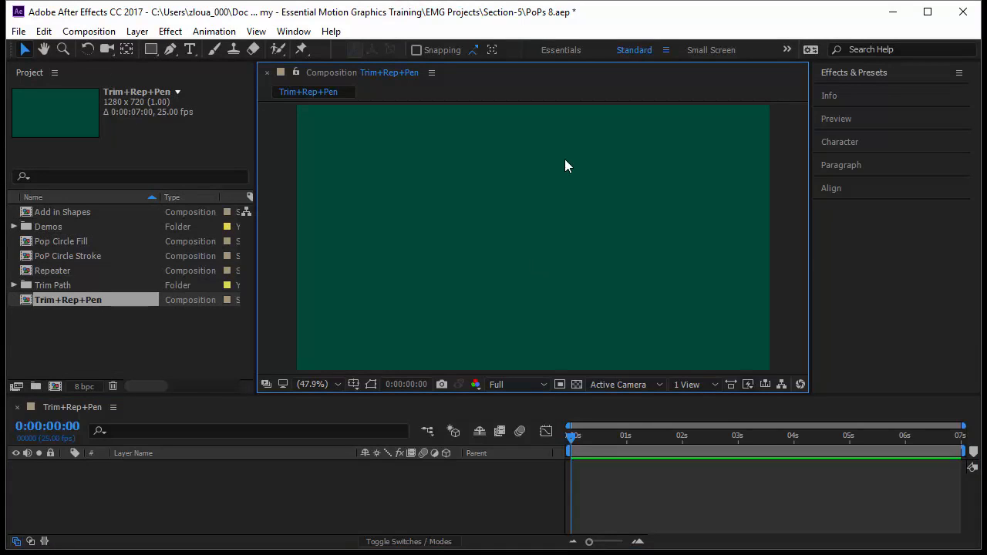
Show the rulers around the composition and expand the Info panel
click(256, 31)
click(302, 174)
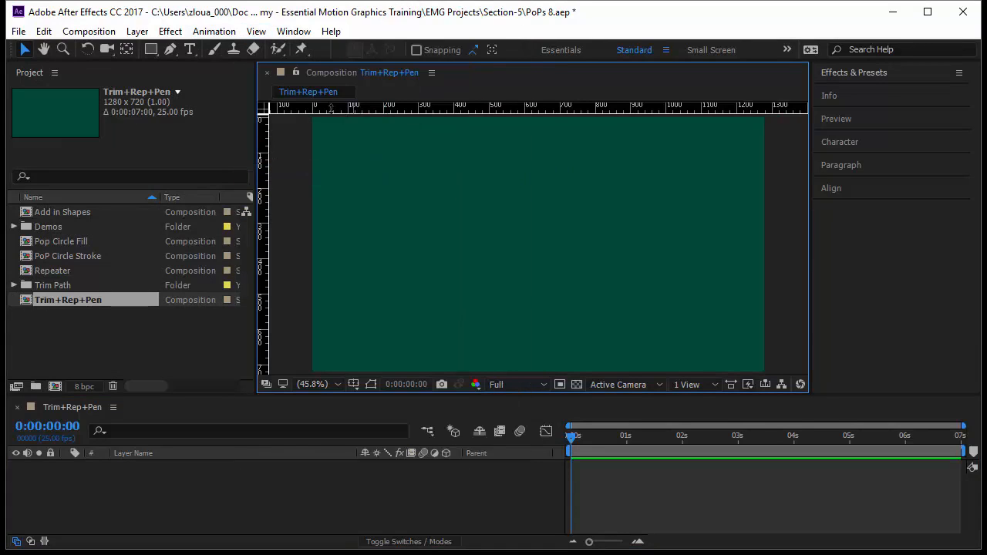
key(ctrl+r)
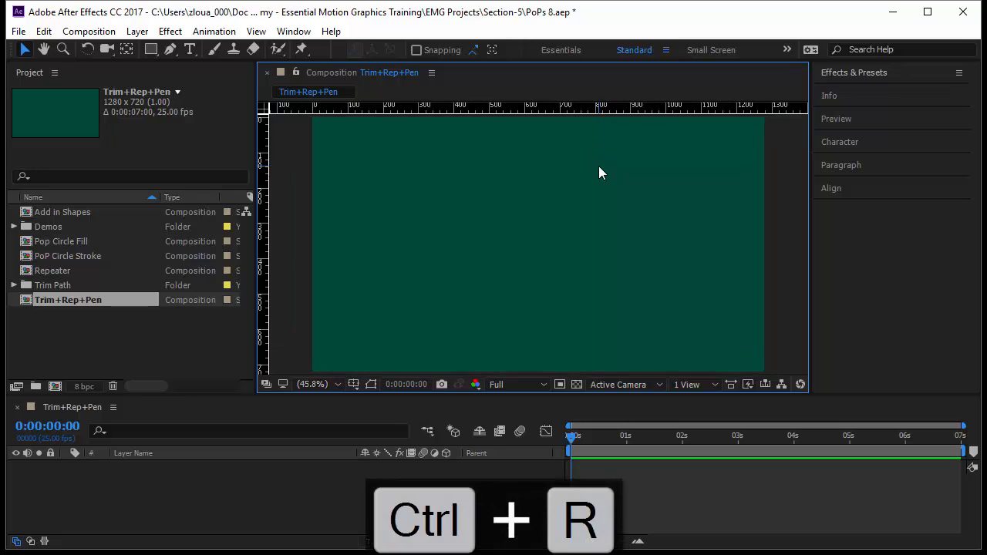
click(839, 94)
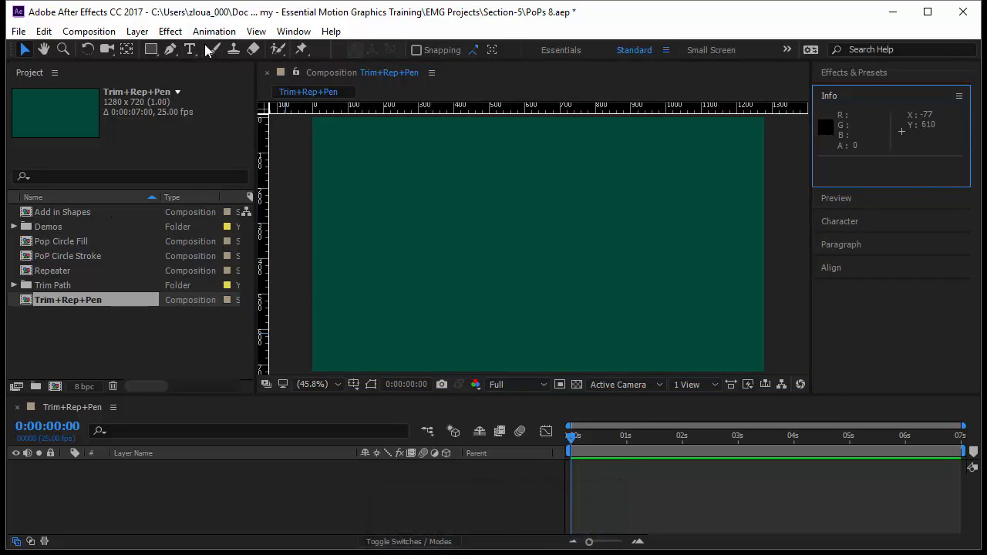
Turn on guide visibility and the Title/Action Safe overlay for the composition
click(255, 32)
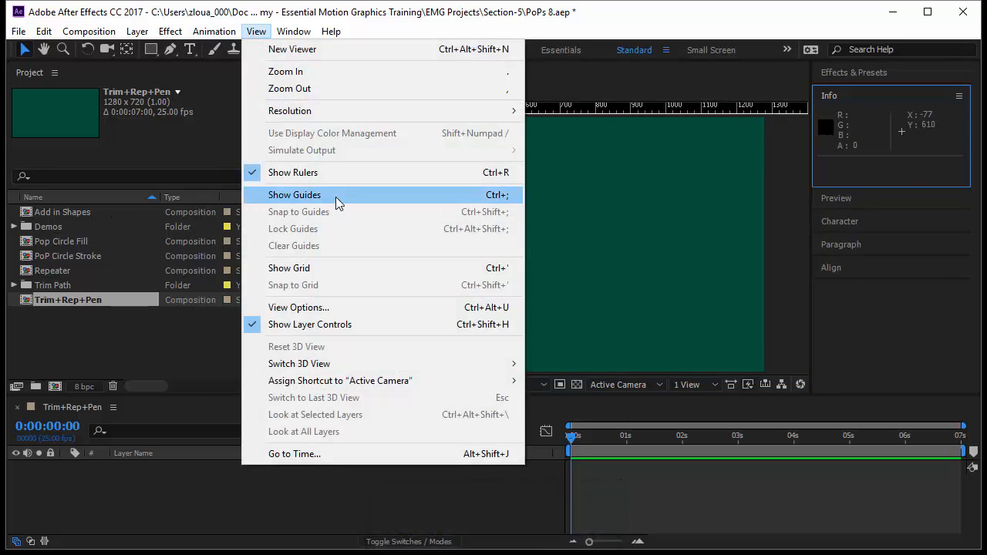
click(336, 196)
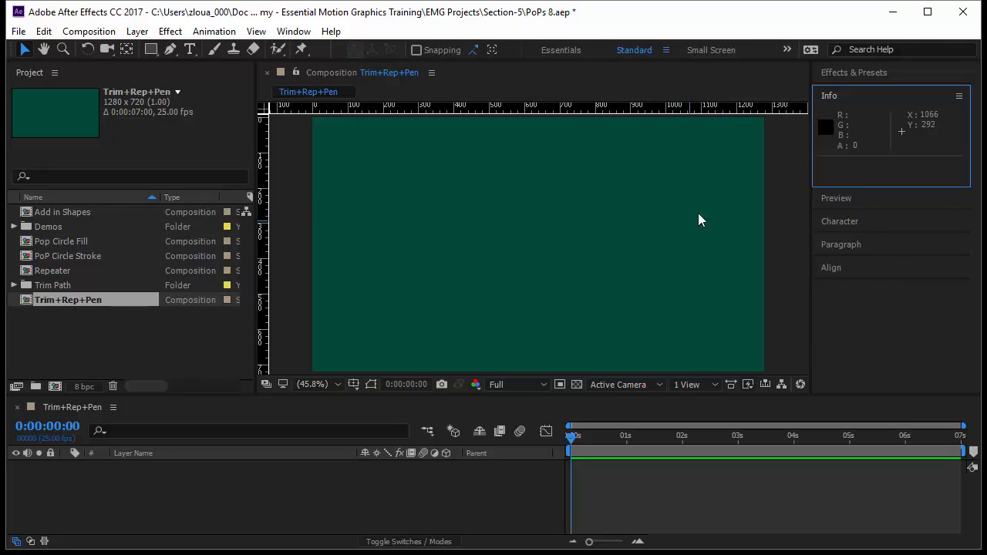
click(354, 384)
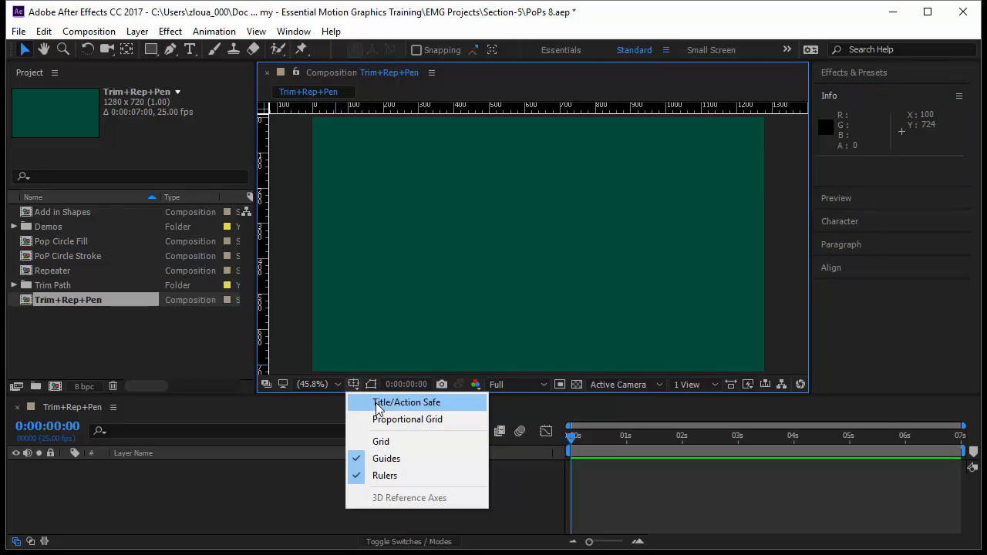
click(377, 403)
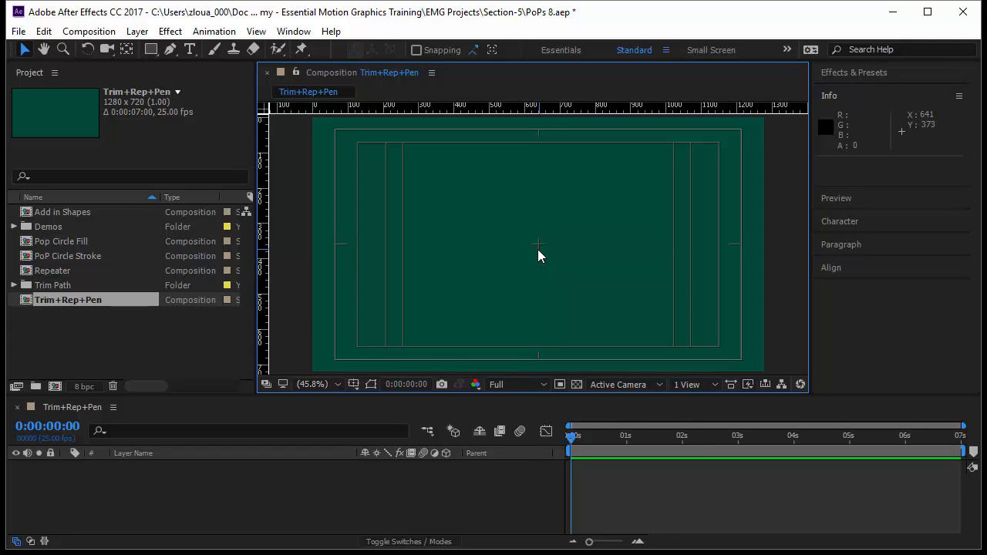
Place a horizontal guide at about 360.1 and a vertical guide at 640 through the composition's centre mark
scroll(537, 249, up, 6)
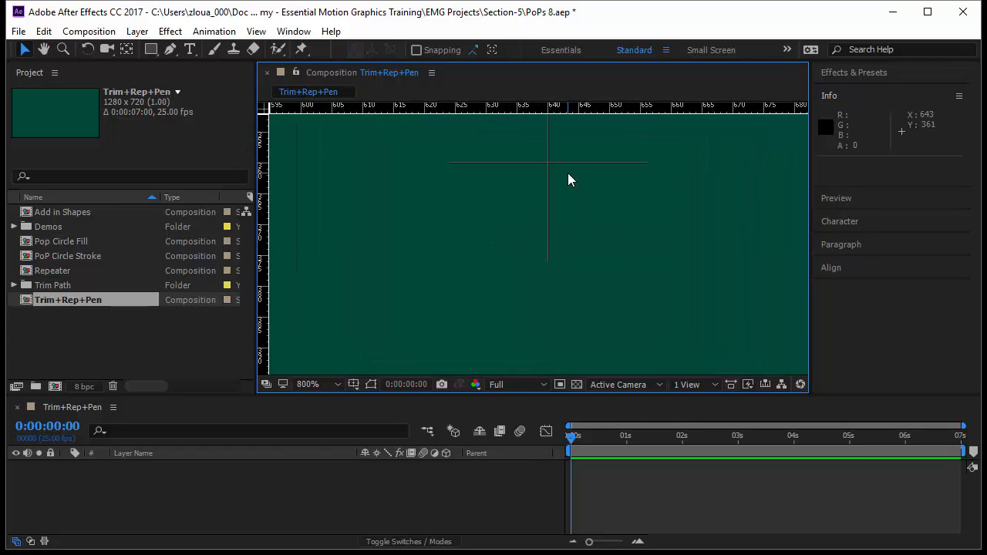
drag(569, 176, 561, 278)
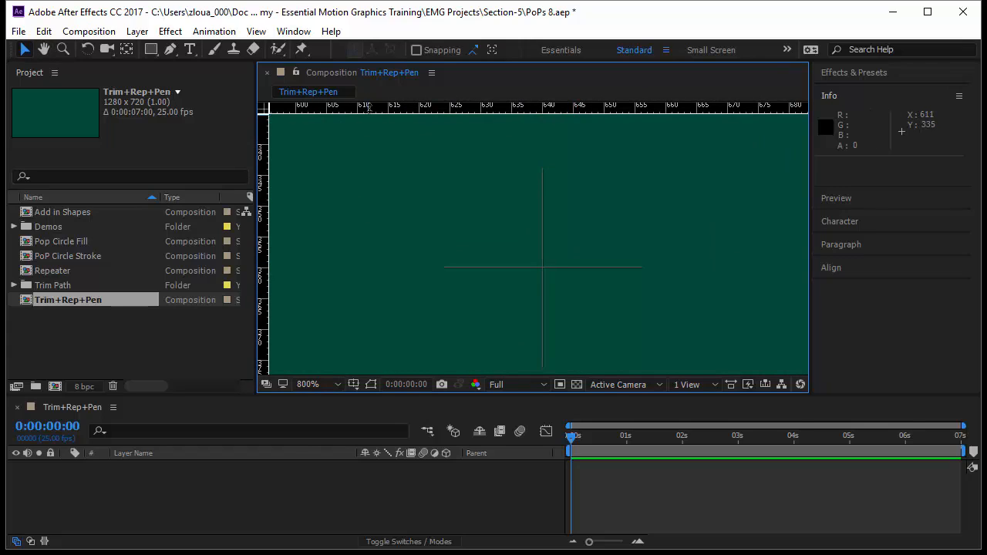
drag(368, 106, 368, 267)
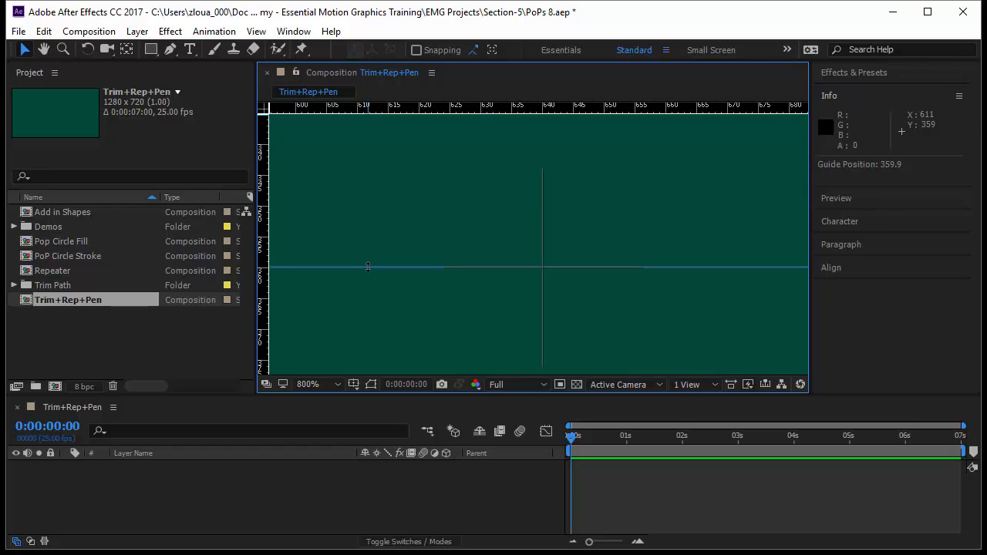
drag(368, 267, 371, 269)
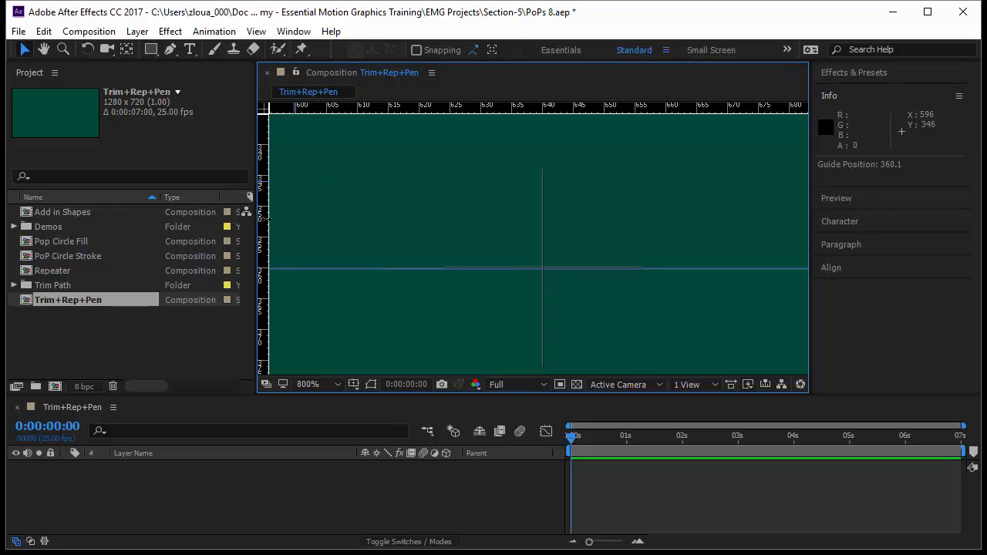
drag(264, 219, 543, 269)
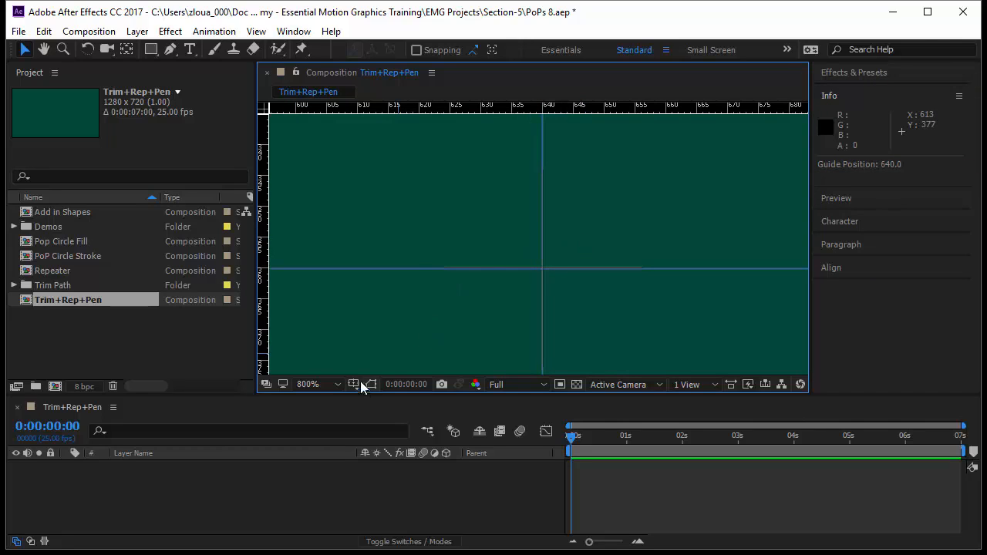
click(312, 384)
click(376, 131)
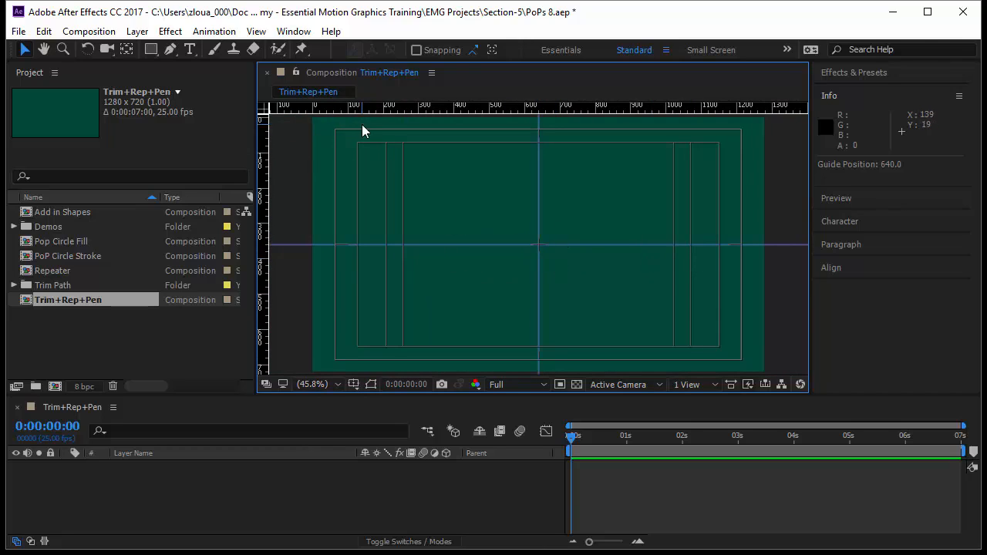
Hide the rulers and the Title/Action Safe overlay, leaving only the two guides displayed
key(ctrl+r)
key(ctrl+r)
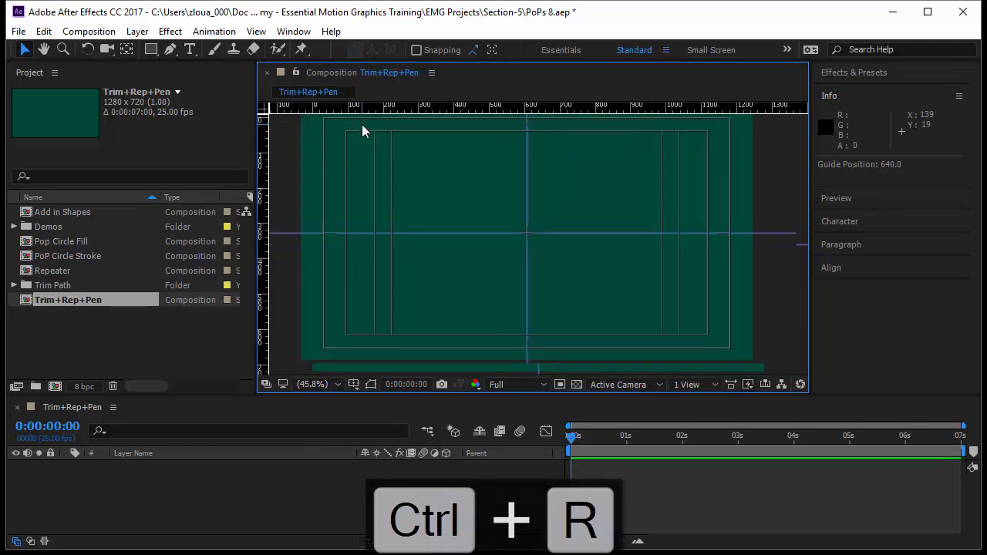
click(354, 383)
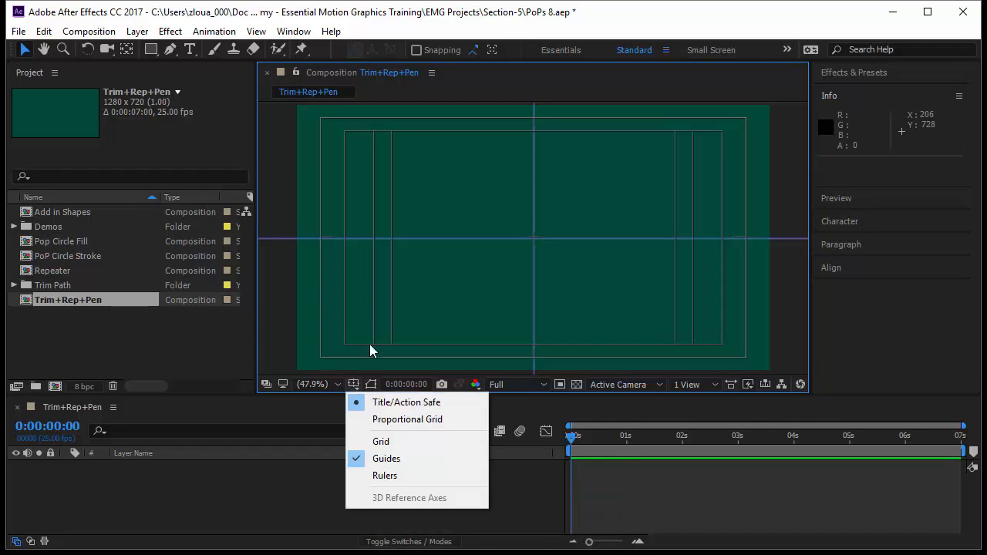
click(424, 405)
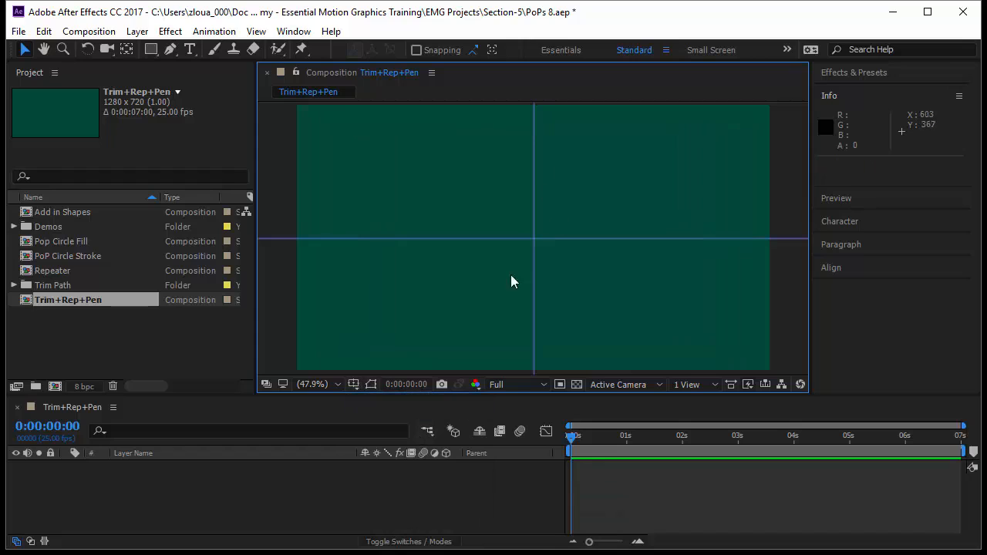
Enable snapping to guides and lock the guides in place
click(256, 31)
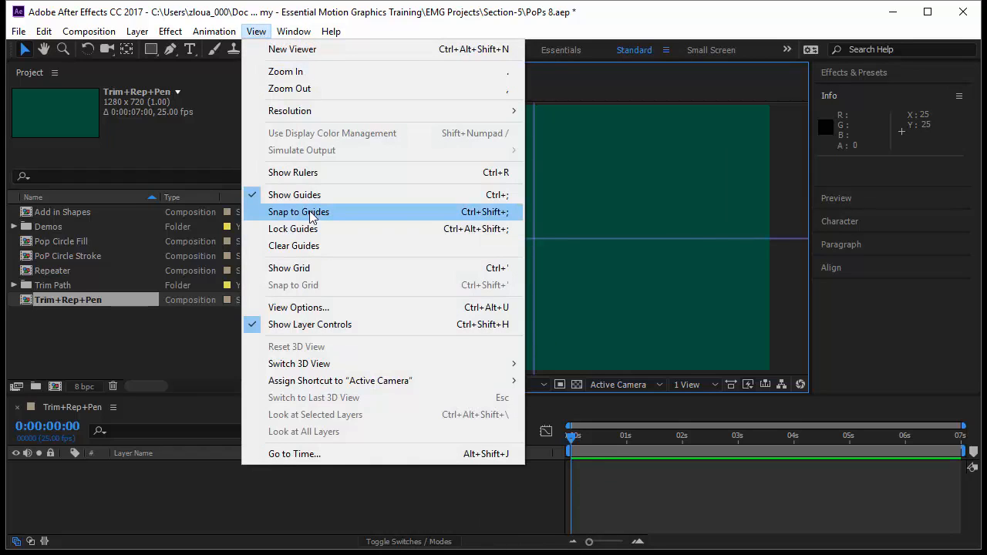
click(310, 212)
click(255, 31)
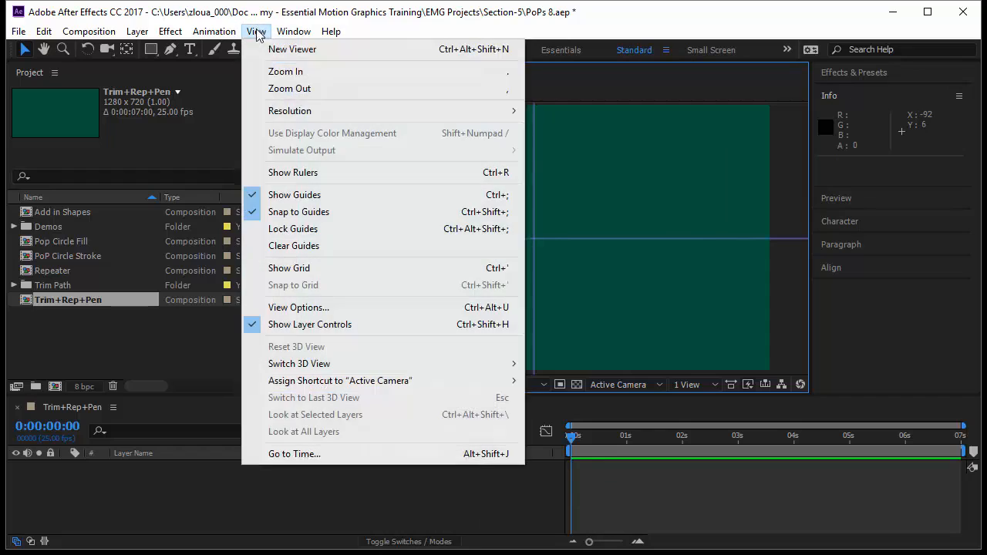
click(307, 230)
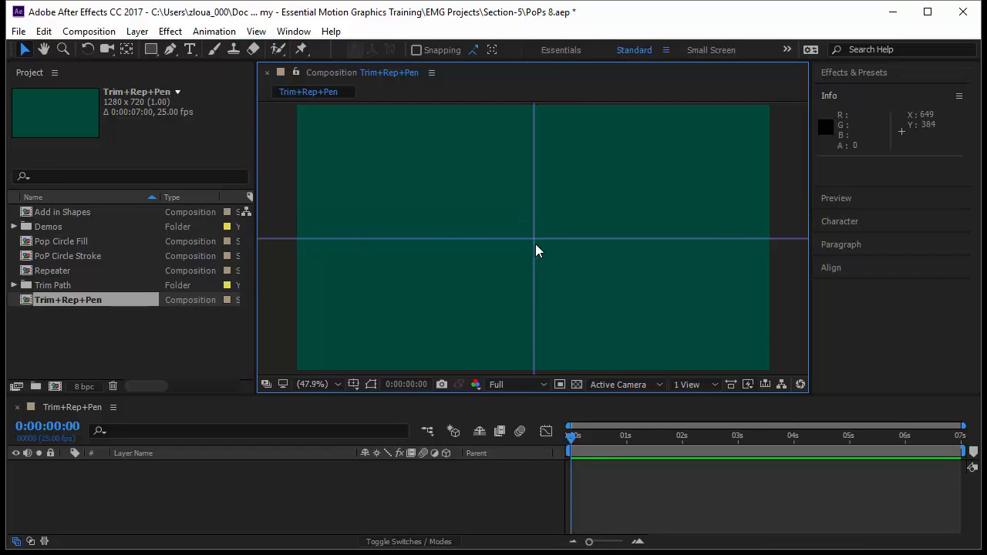
Draw a straight vertical line with the Pen tool from the guide intersection up along the vertical guide
scroll(531, 244, up, 4)
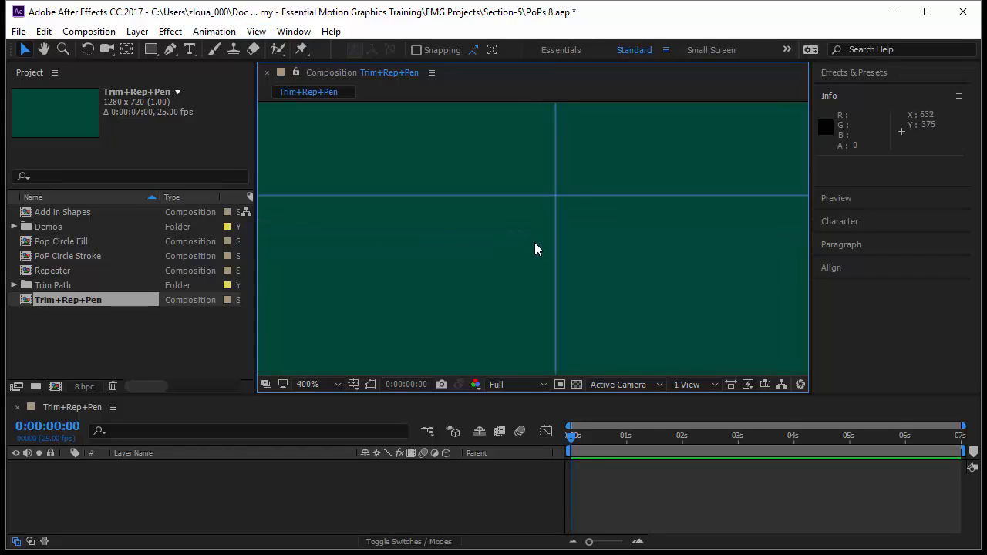
key(space)
drag(573, 188, 535, 252)
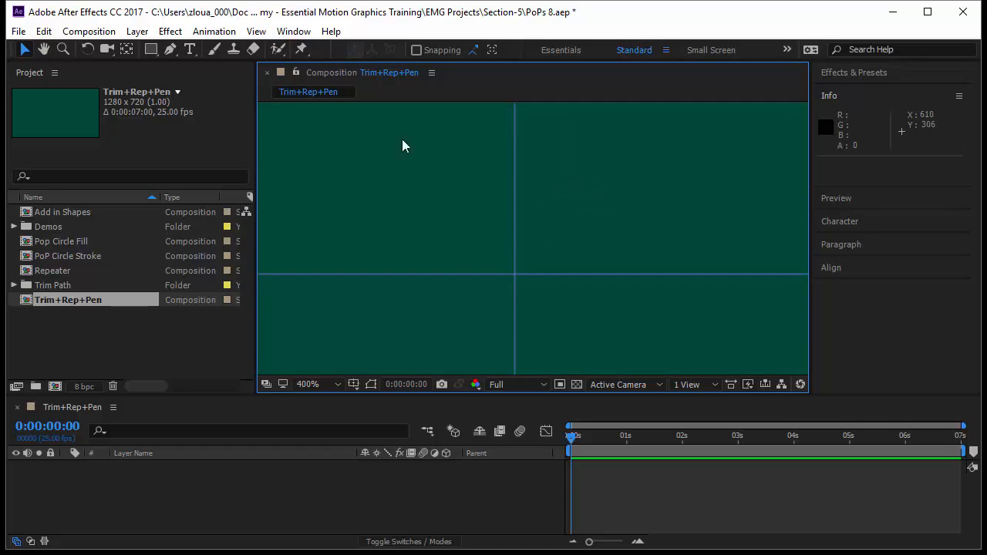
click(171, 49)
click(515, 274)
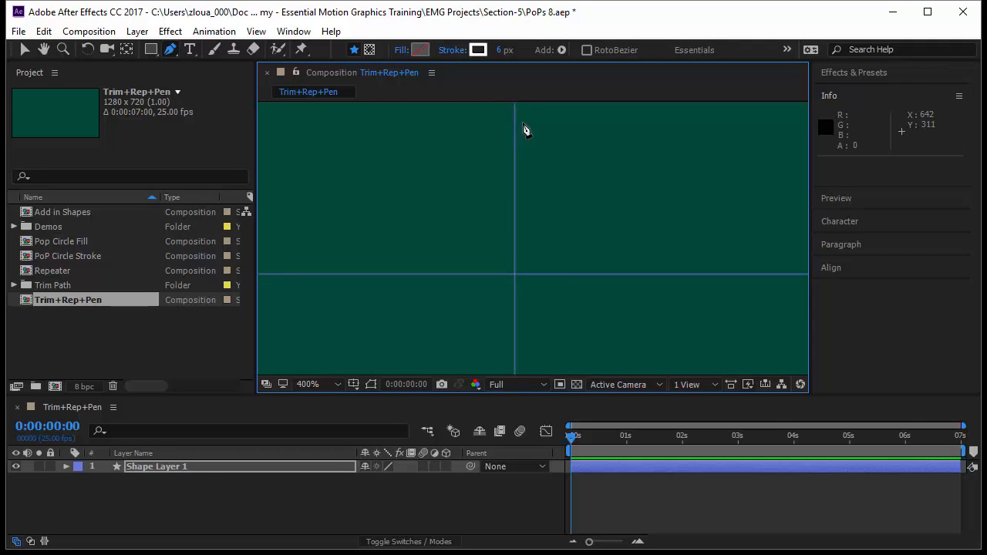
key(space)
drag(520, 131, 526, 237)
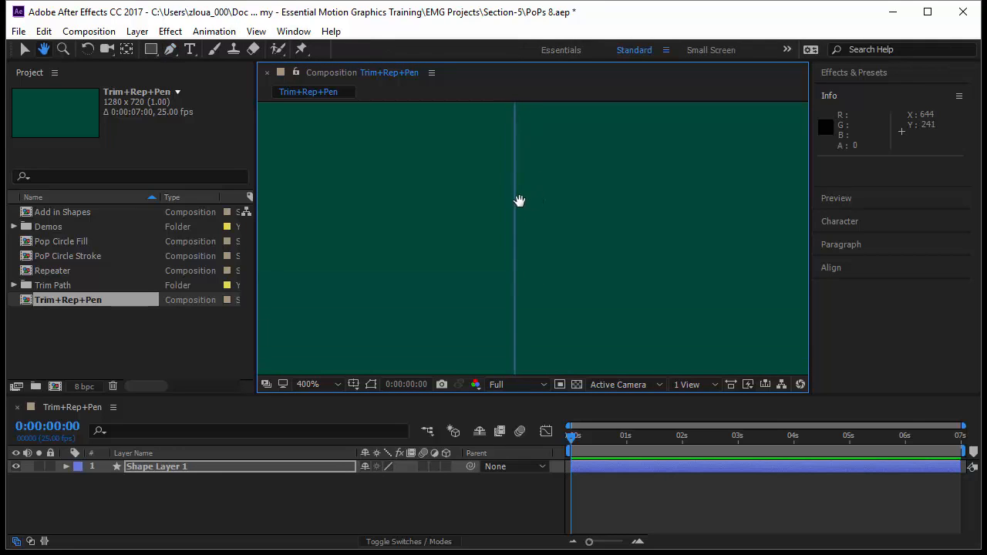
key(comma)
key(comma)
key(comma)
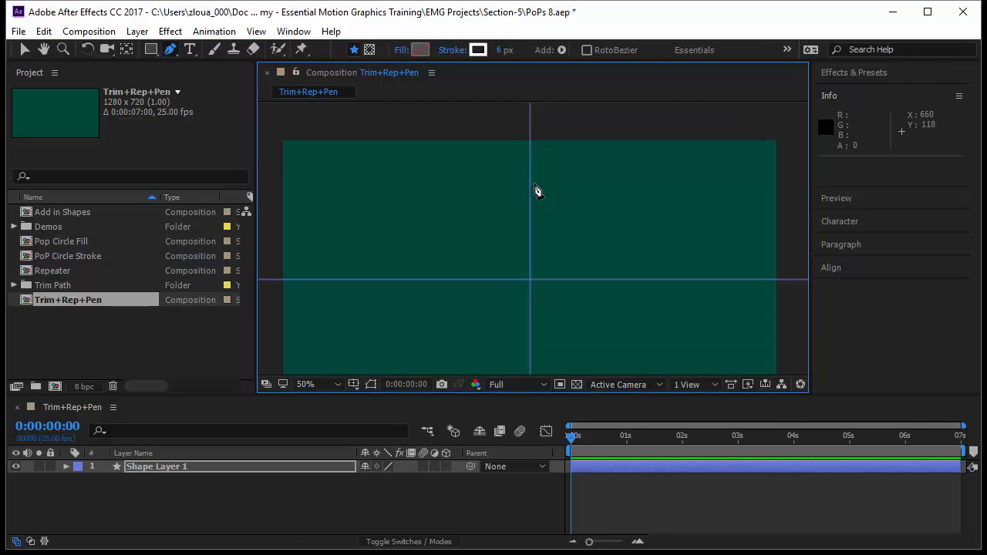
click(529, 170)
click(529, 277)
Set the line's stroke width to 10 px and return to the Selection tool
click(501, 49)
text(10)
key(Return)
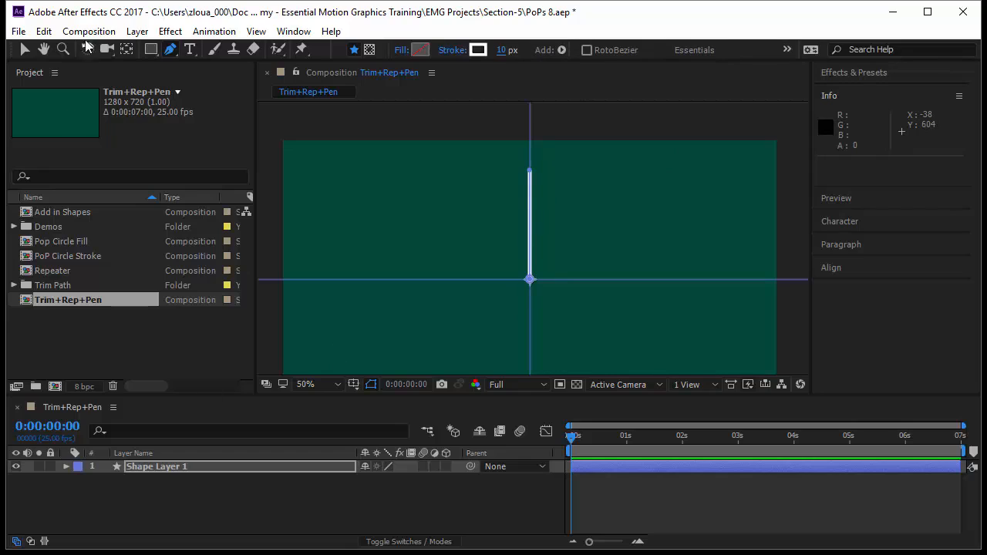
click(24, 51)
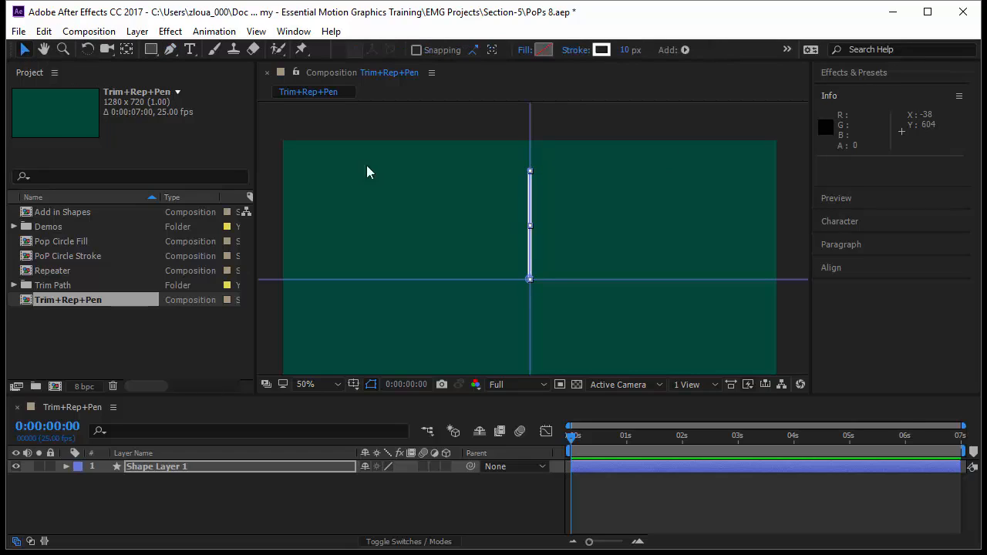
Expand Shape Layer 1 down to the contents of Shape 1 and select Path 1
scroll(540, 281, up, 6)
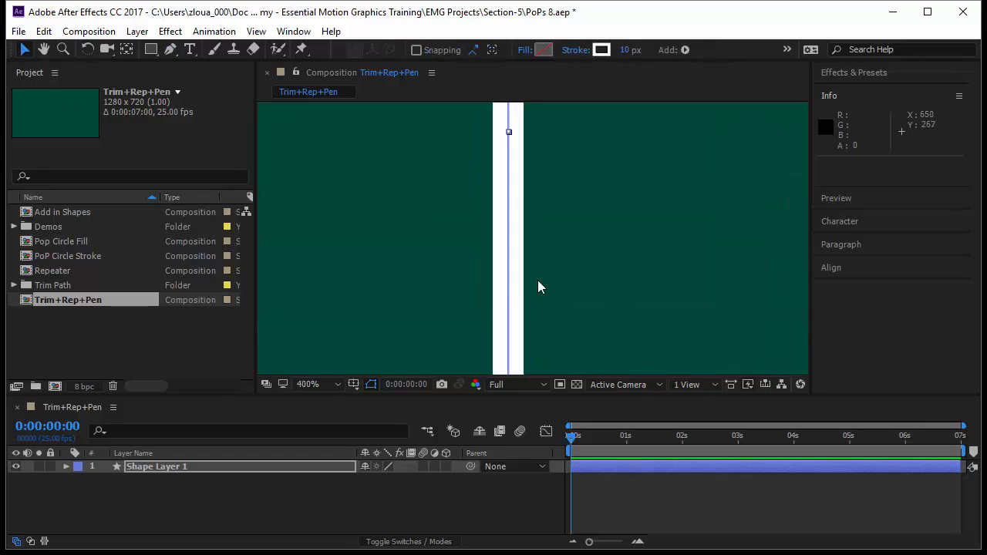
click(66, 466)
click(80, 480)
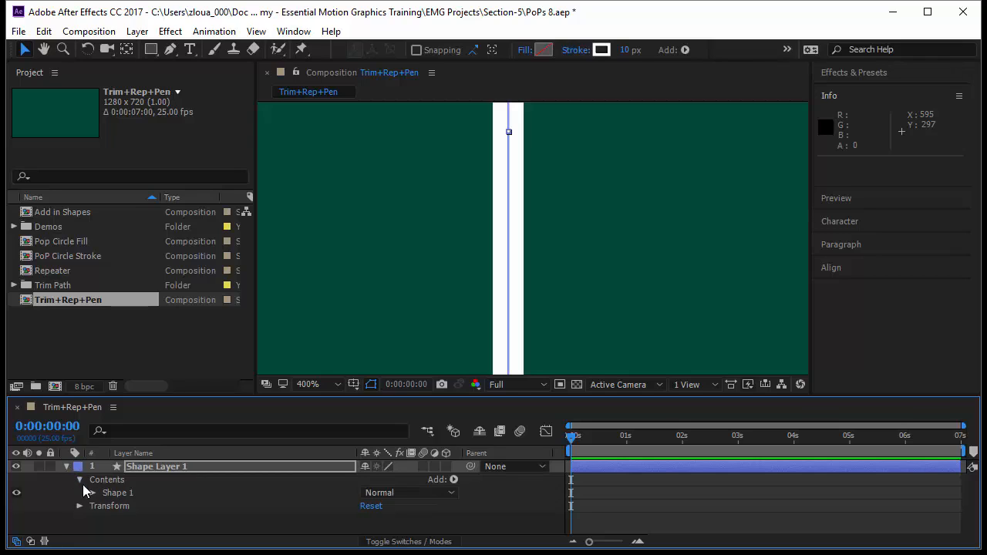
click(93, 492)
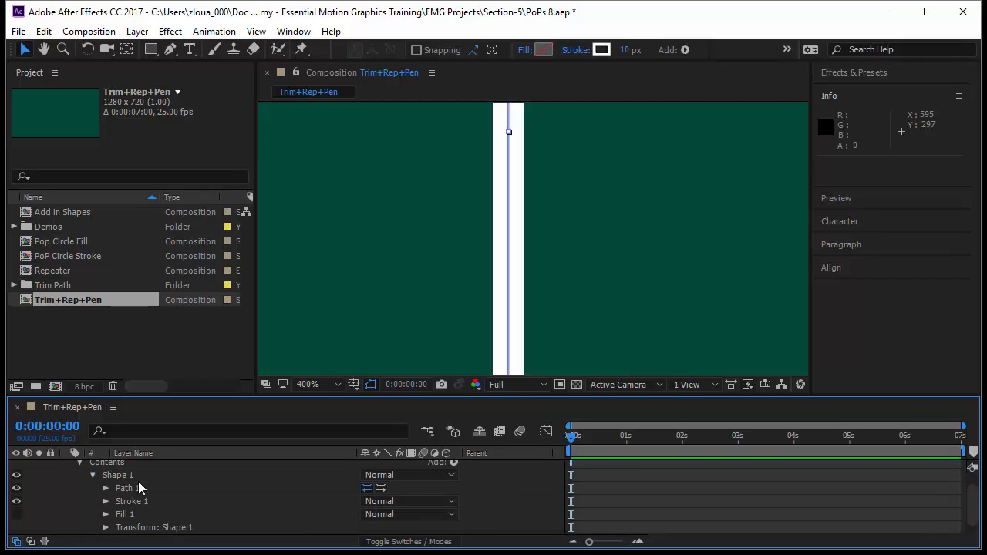
click(136, 476)
click(119, 489)
Align the line's lower vertex with the guide intersection and inspect its upper vertex against the vertical guide
key(h)
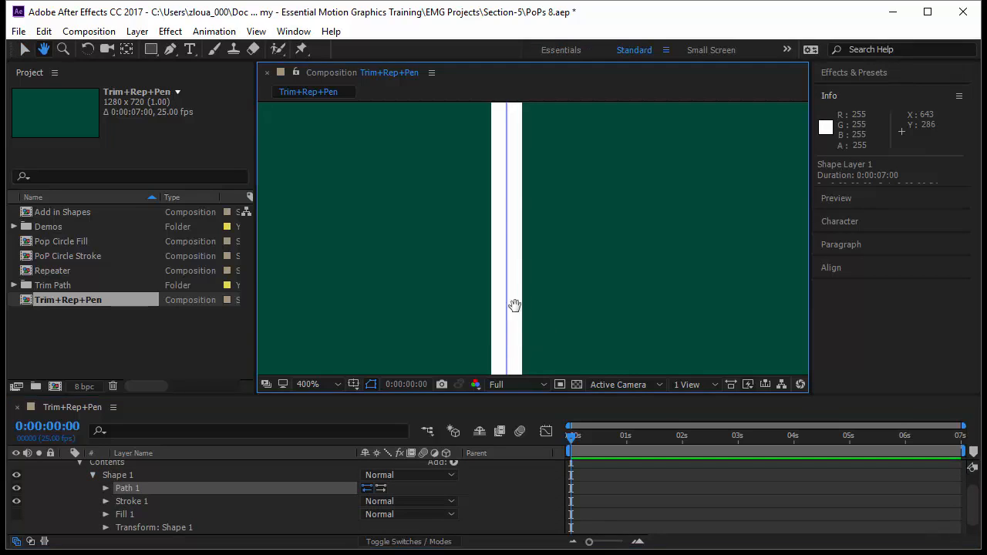
drag(513, 306, 492, 256)
key(v)
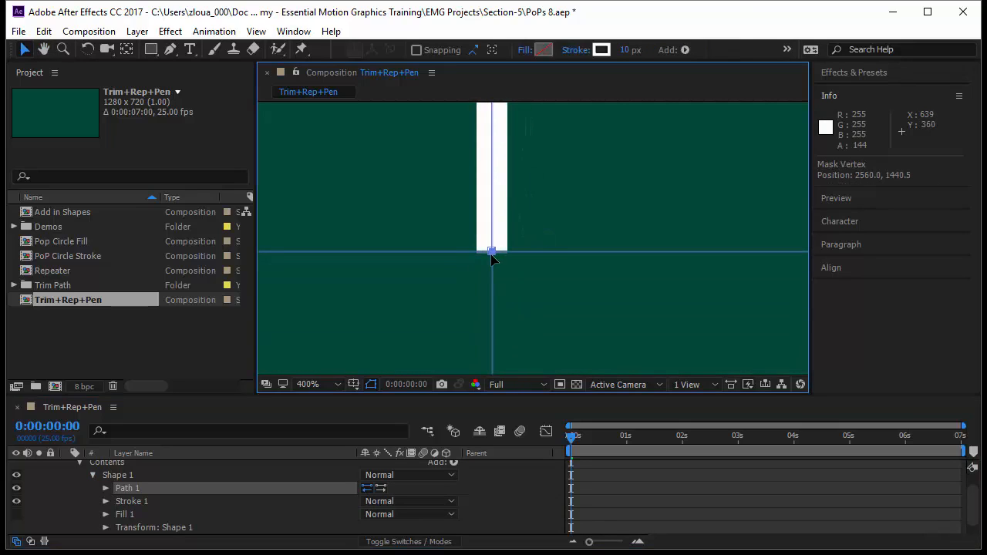
key(h)
drag(536, 141, 556, 172)
scroll(563, 207, up, 5)
key(v)
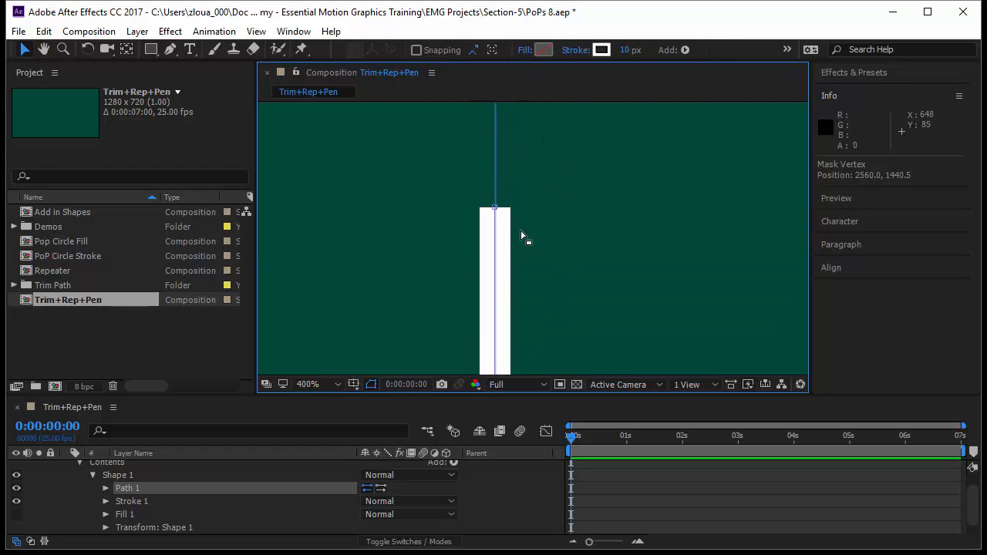
Set the line cap of Stroke 1 to Round Cap and deselect the line
scroll(522, 234, down, 2)
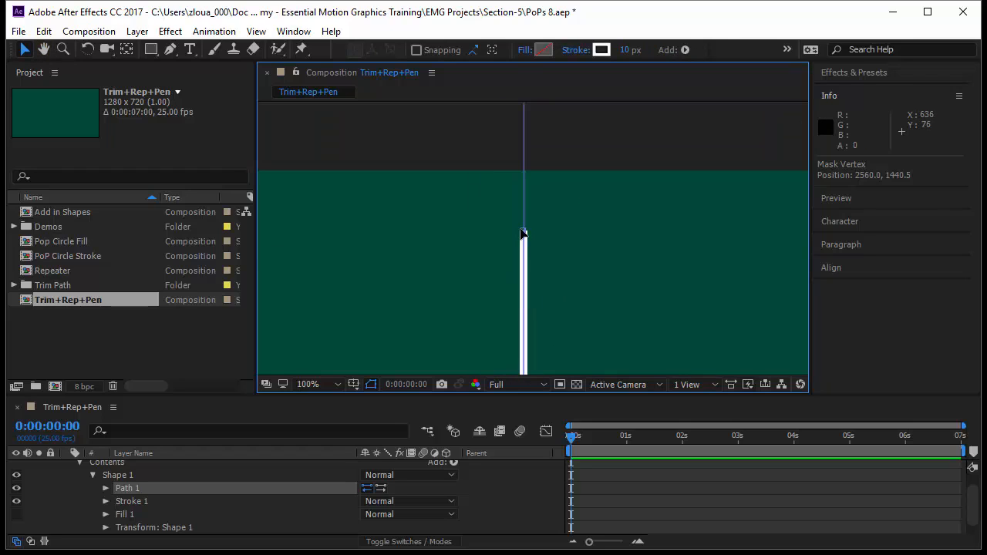
key(space)
drag(540, 329, 522, 220)
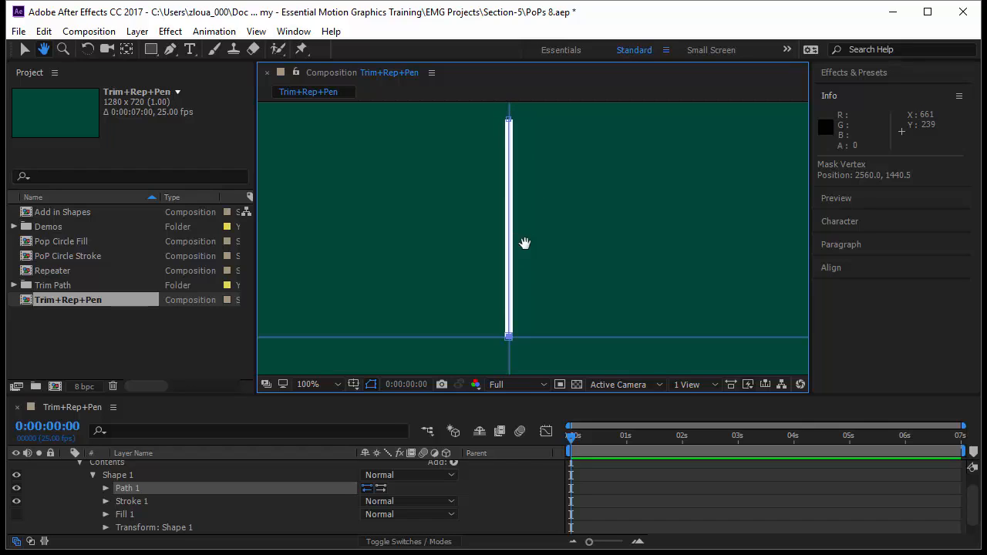
click(24, 49)
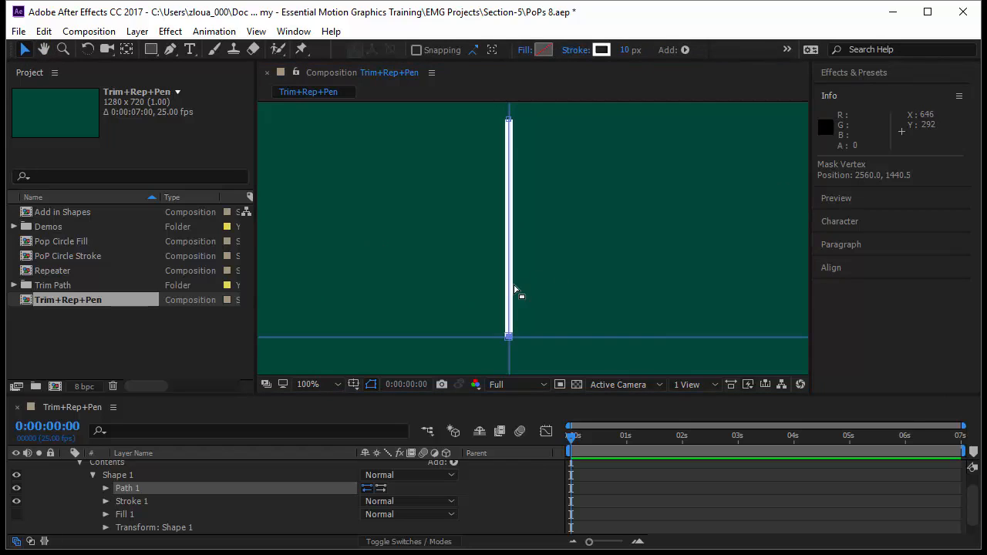
key(comma)
drag(548, 308, 540, 268)
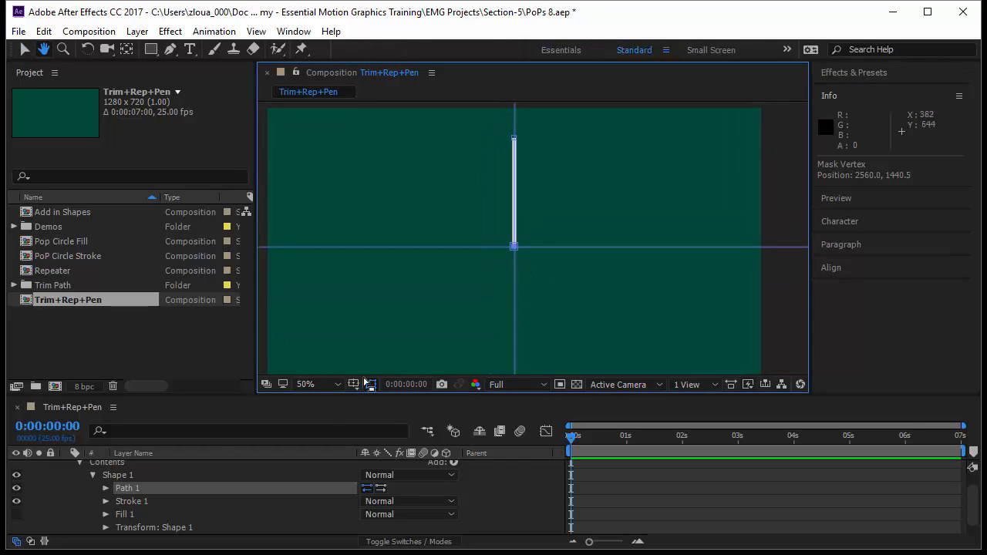
click(106, 502)
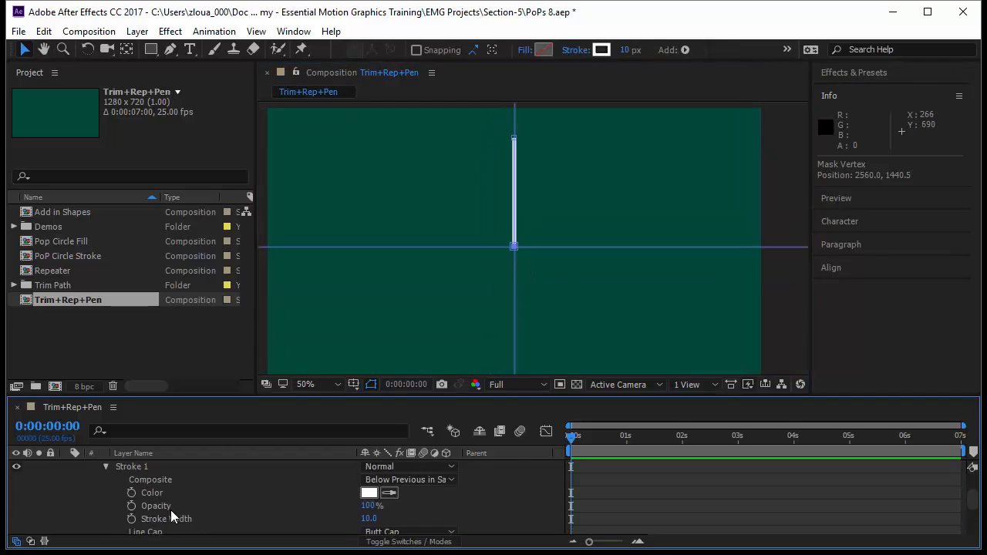
scroll(171, 511, down, 1)
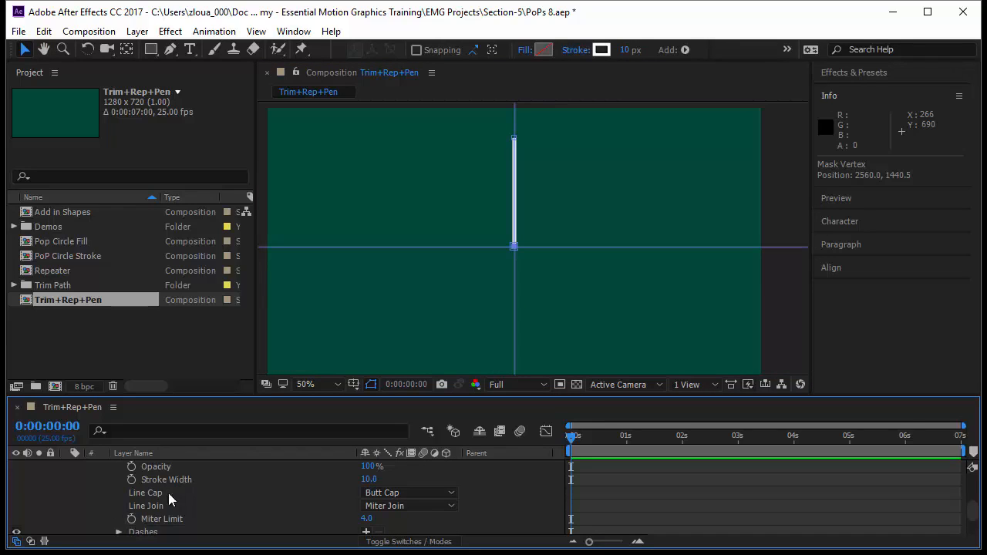
click(393, 497)
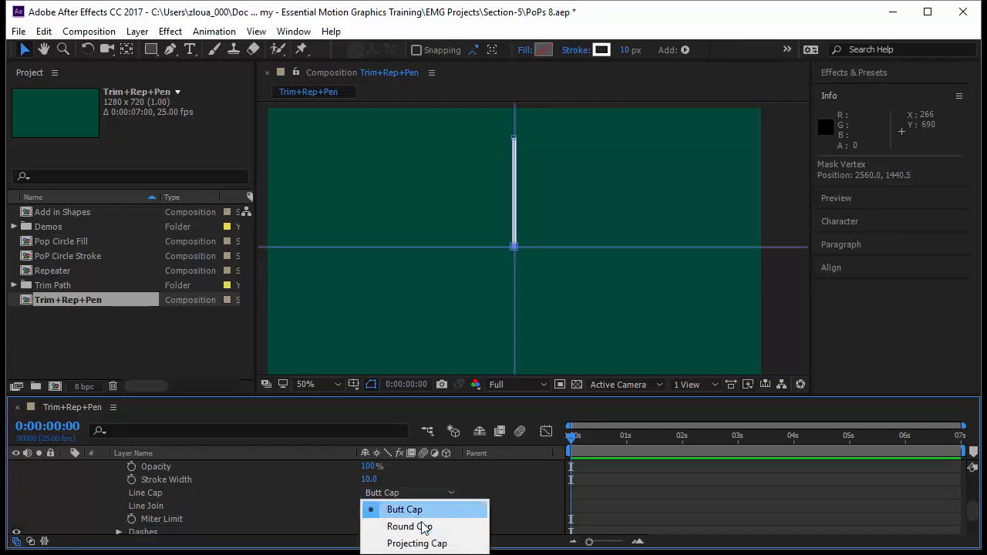
click(423, 525)
click(559, 190)
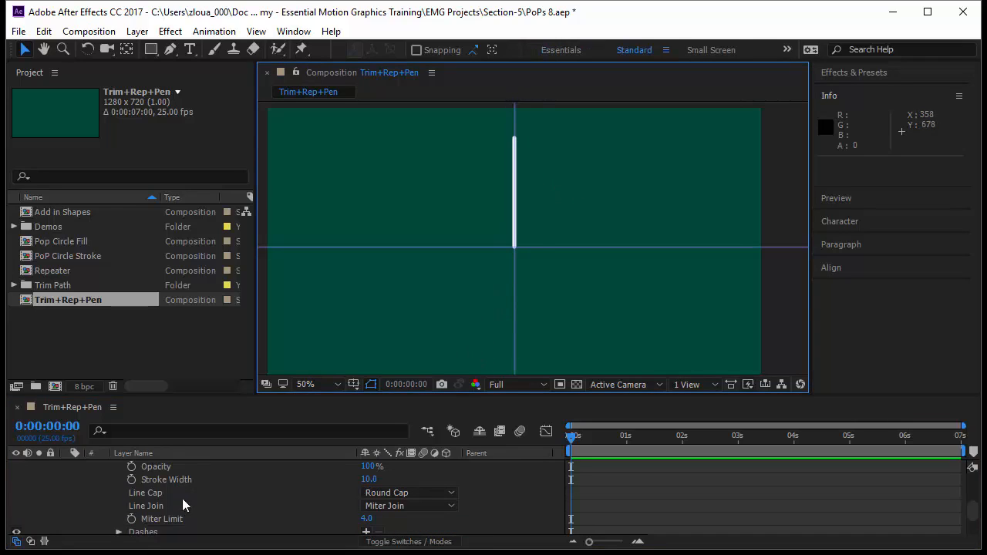
Add Trim Paths to Shape Layer 1, expand its properties, and enlarge the timeline with the composition view fitted up to 100%
scroll(309, 494, up, 3)
click(455, 480)
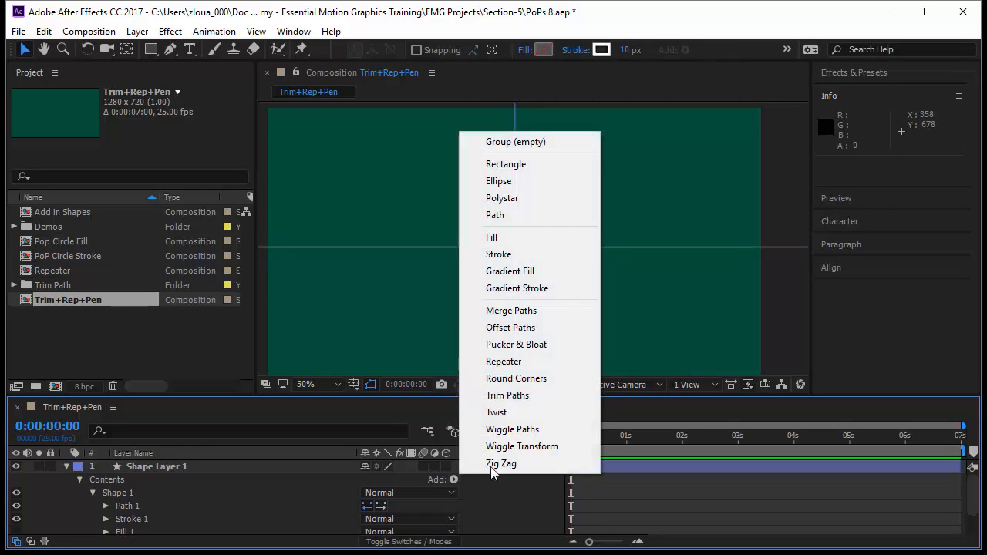
click(538, 394)
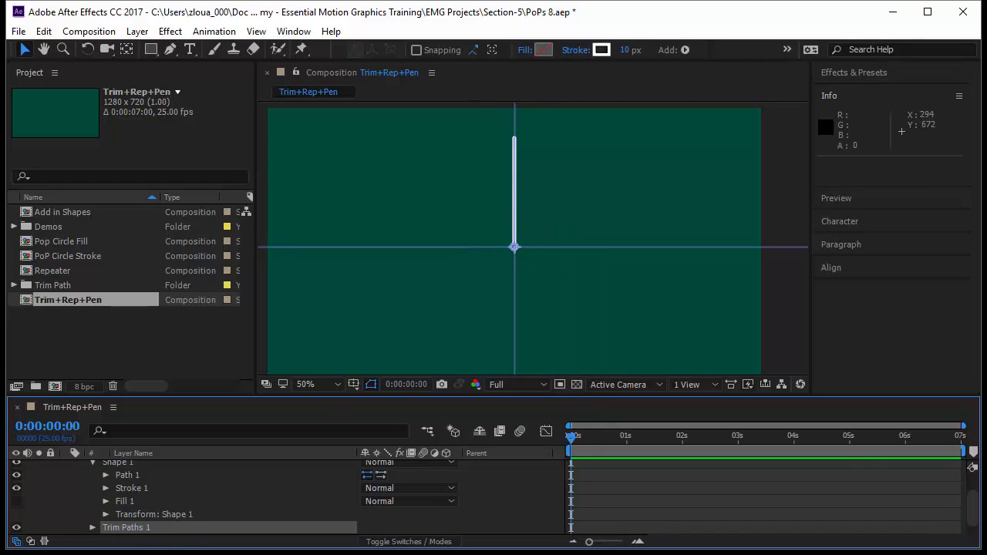
click(93, 529)
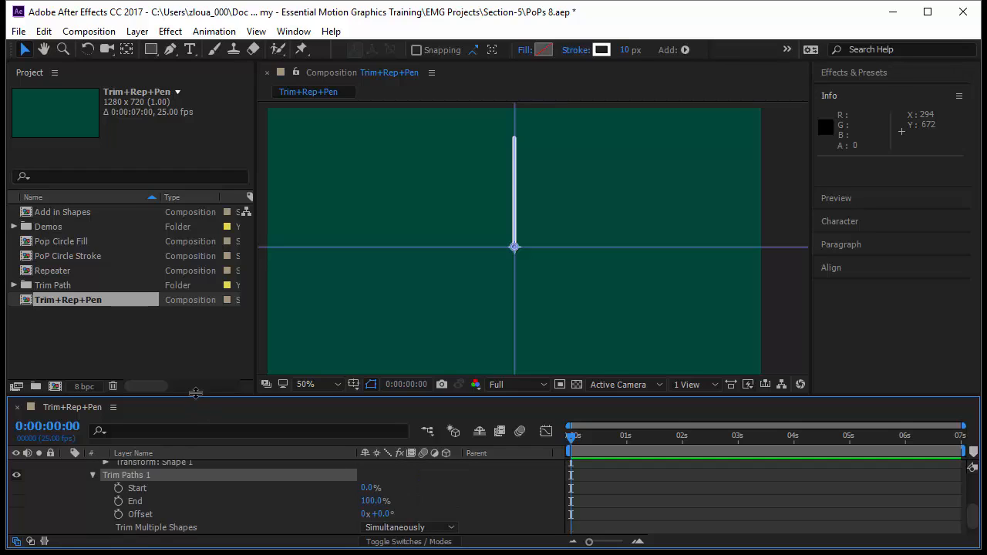
drag(199, 402, 194, 357)
click(298, 347)
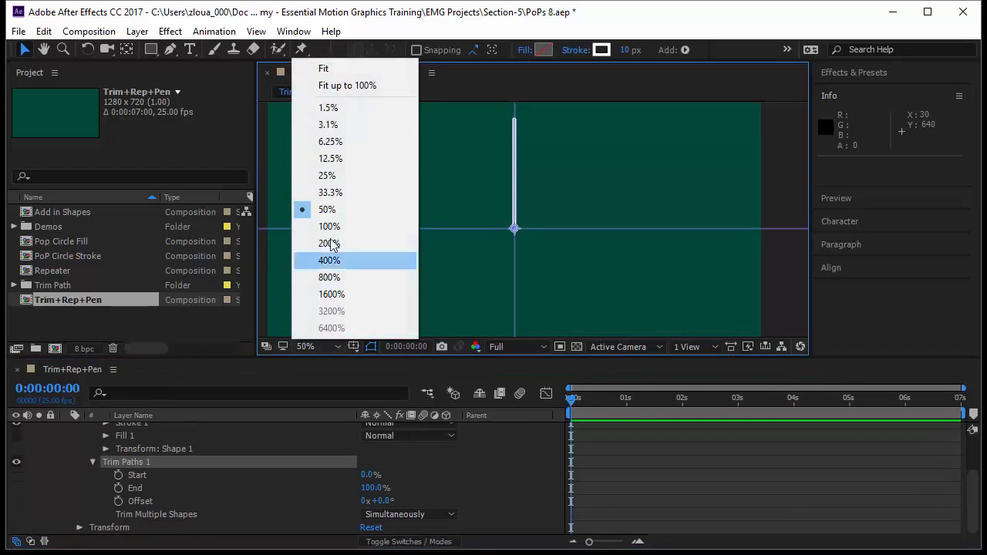
click(339, 85)
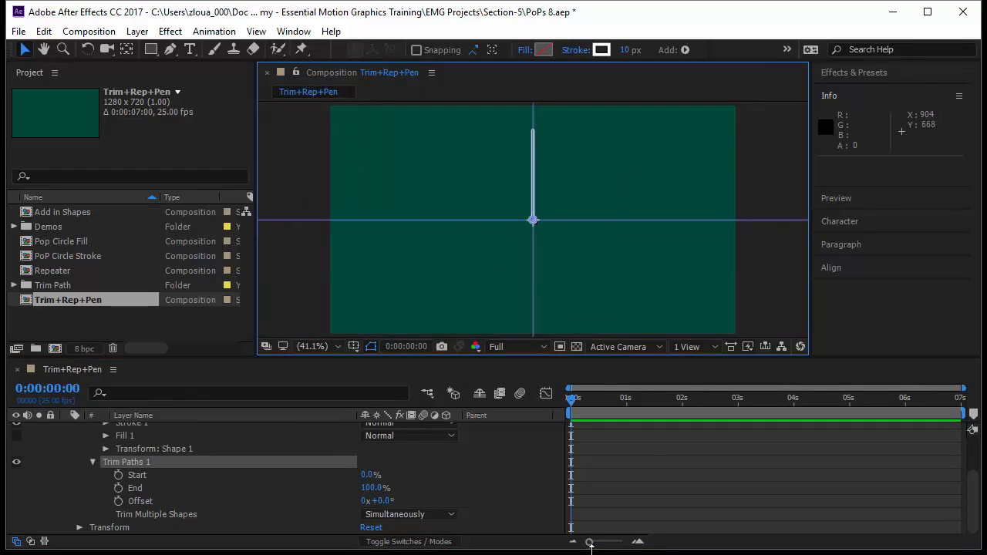
Keyframe Trim Paths Start and End at 0% at the beginning of the timeline
click(566, 453)
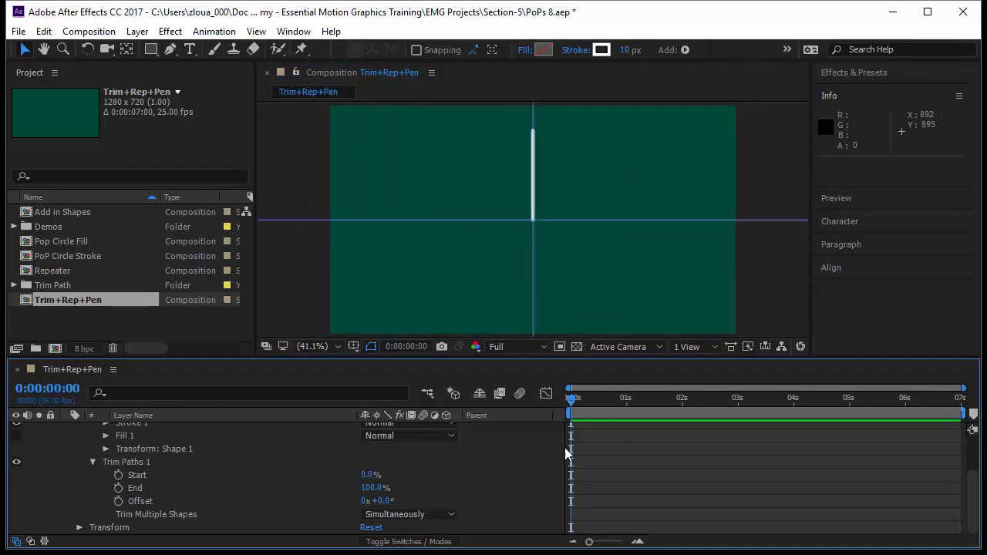
click(117, 476)
click(118, 489)
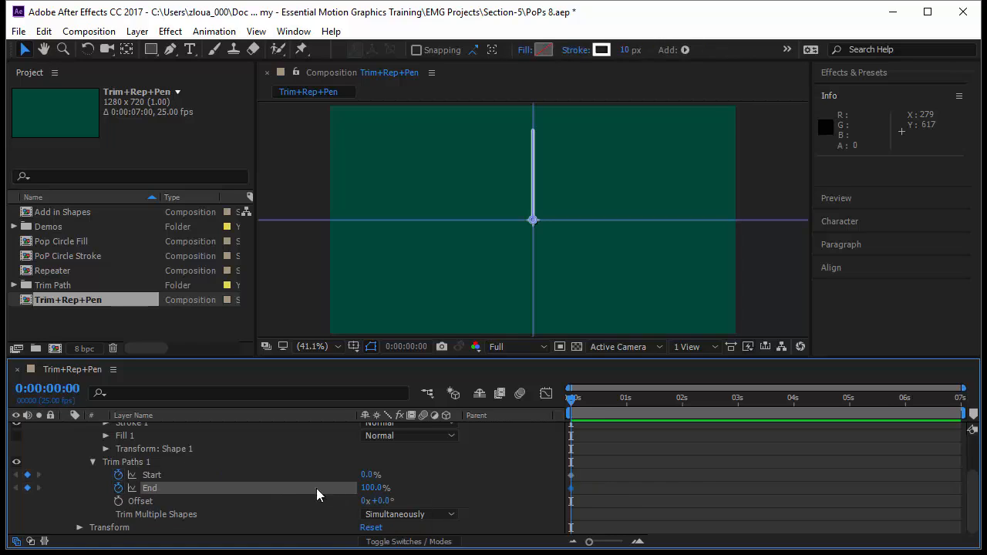
key(ctrl+z)
drag(378, 492, 254, 495)
Keyframe both Start and End at 100% at 0:00:01:01 and scrub through the animation
drag(571, 404, 626, 410)
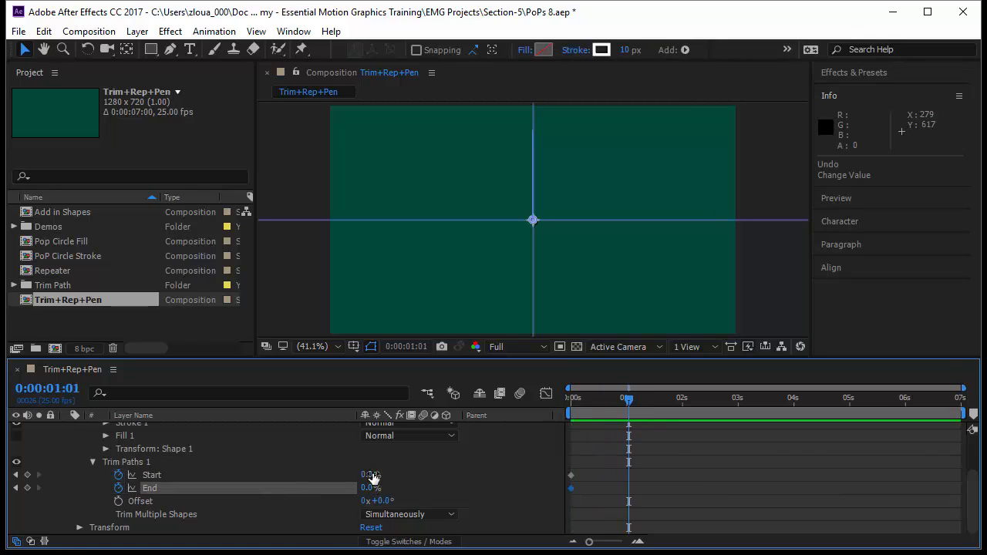
drag(373, 480, 470, 480)
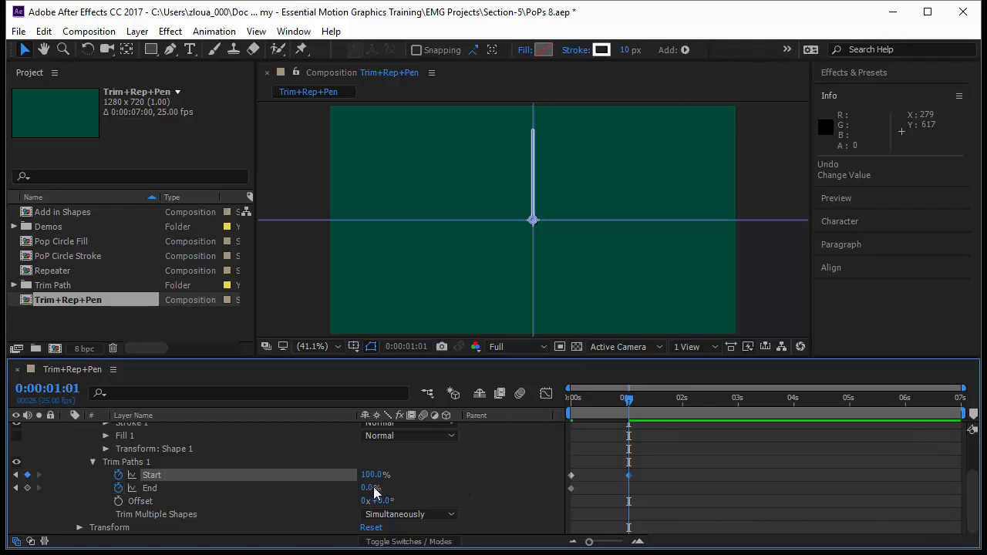
drag(370, 488, 526, 495)
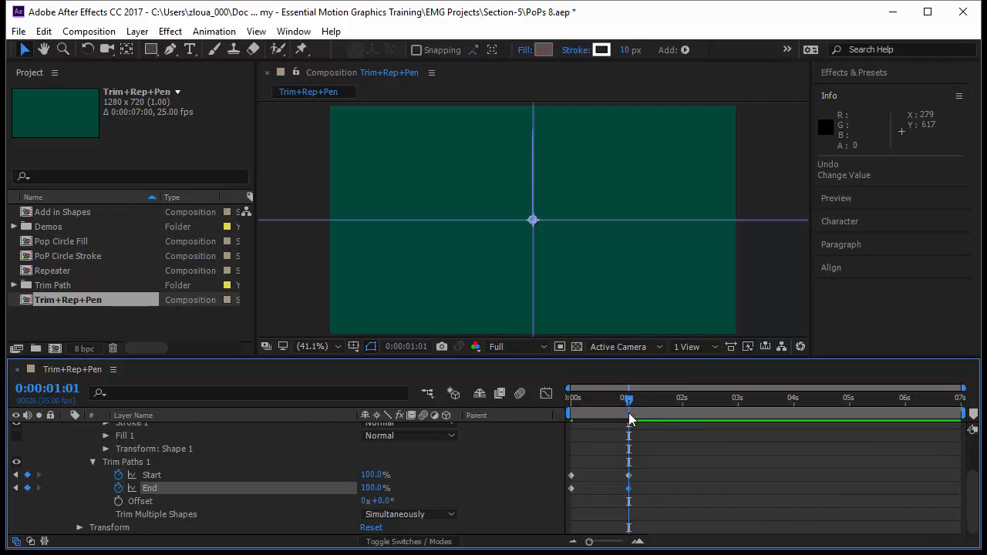
drag(593, 407, 606, 415)
click(648, 493)
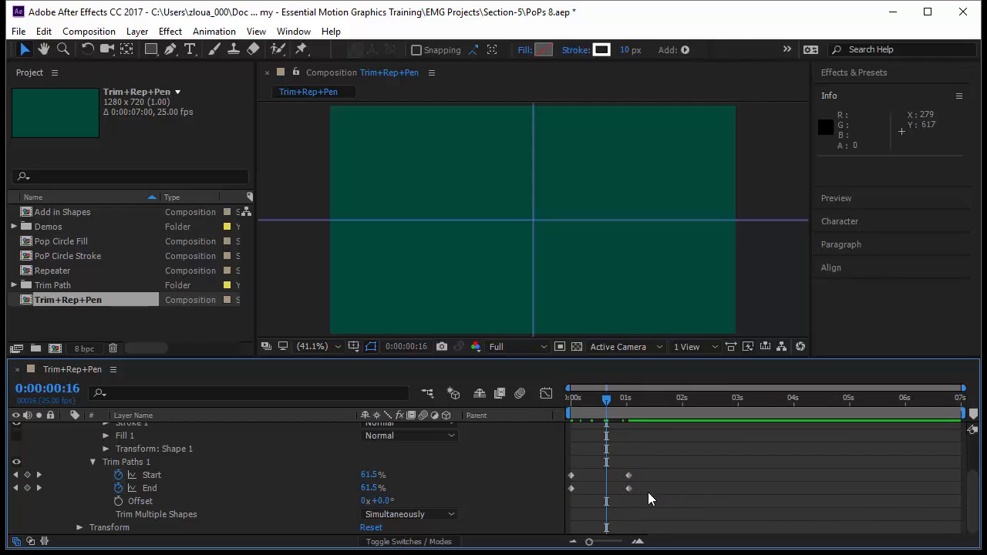
Try delaying the second End keyframe to 0:00:01:13 and preview the animation
click(630, 489)
drag(630, 490, 656, 490)
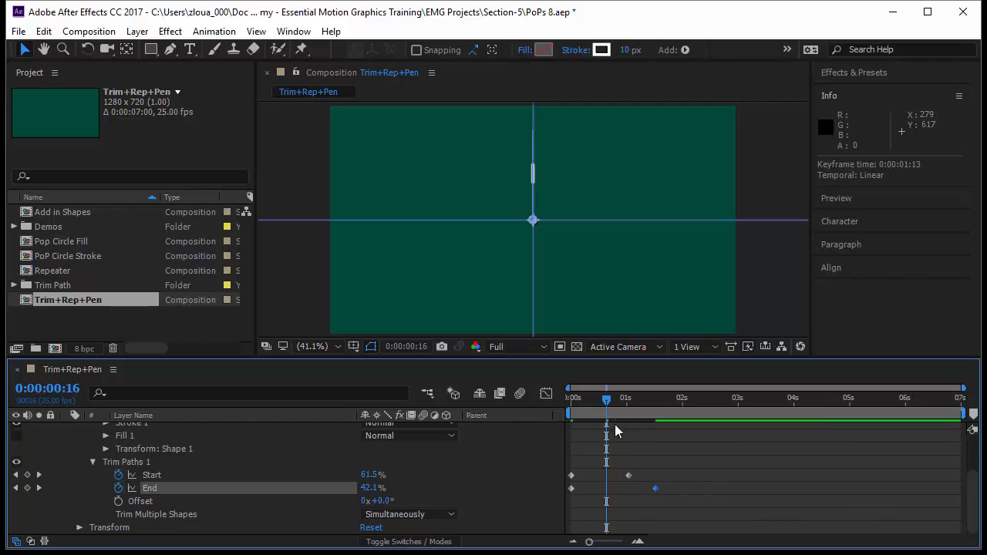
drag(607, 405, 522, 419)
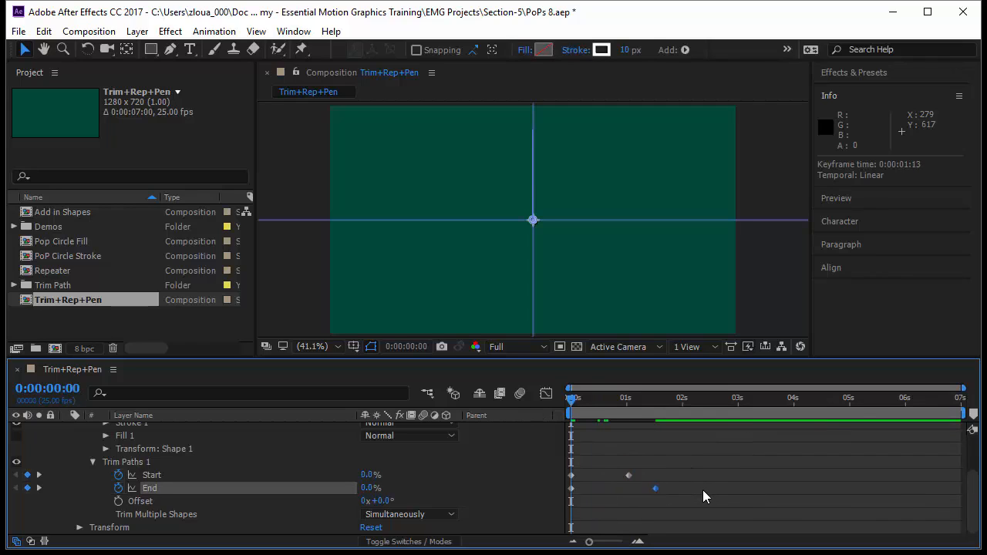
key(space)
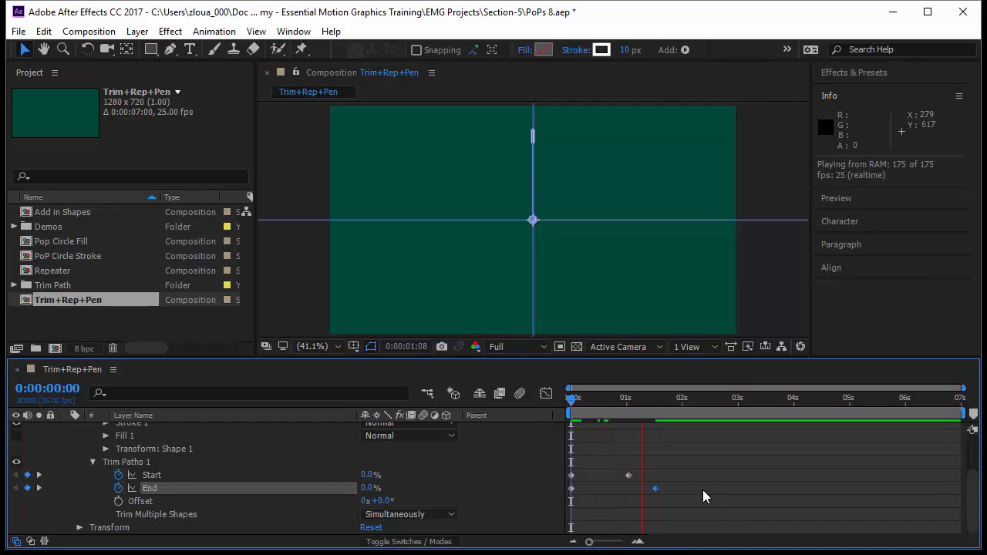
mouse_move(569, 398)
mouse_down()
mouse_move(631, 416)
mouse_move(570, 417)
mouse_up()
Move the second End keyframe earlier to 0:00:00:19 and preview the line's growth
drag(655, 489, 613, 492)
key(space)
drag(573, 409, 593, 431)
key(k)
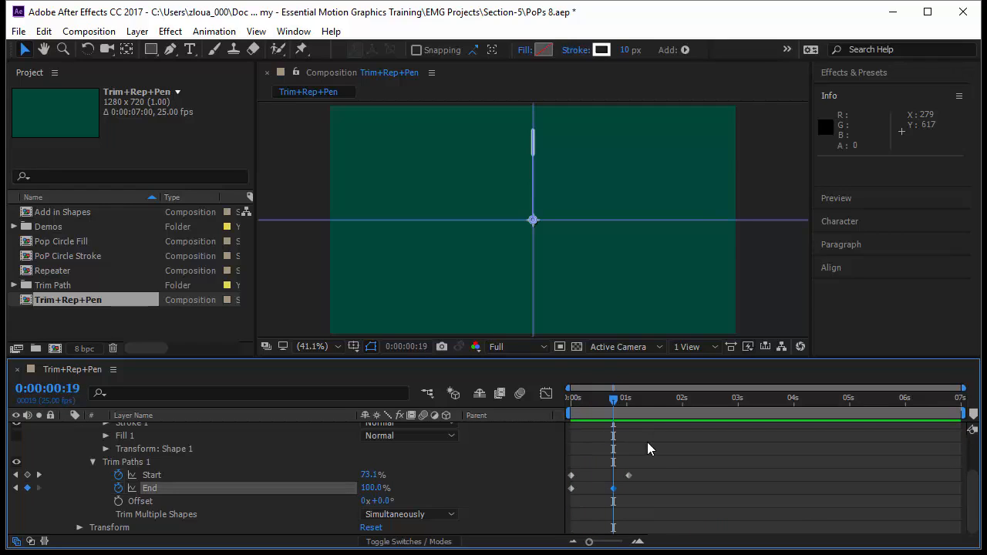
Set the Trim Paths Start keyframe at 0:00:01:01 to 90%
key(k)
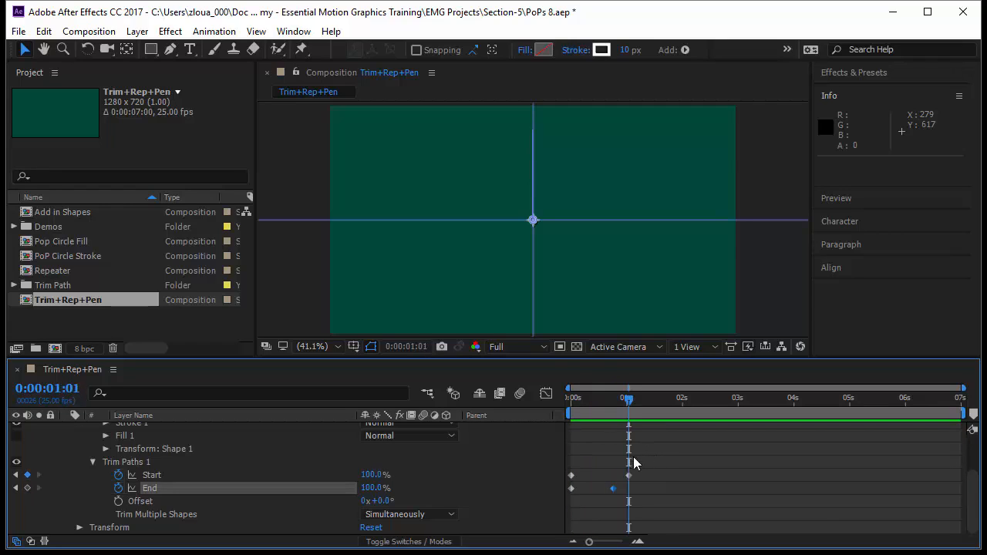
click(375, 475)
text(90)
key(Return)
Add a third Start keyframe of 99% at 0:00:01:08 and preview the animation from the beginning
drag(625, 401, 643, 406)
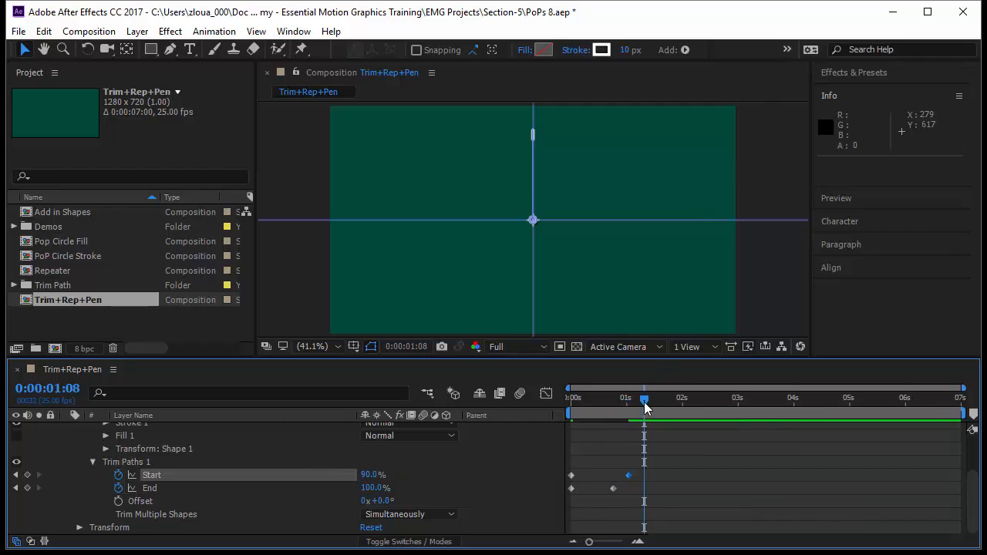
drag(365, 478, 438, 479)
click(575, 447)
drag(645, 406, 523, 429)
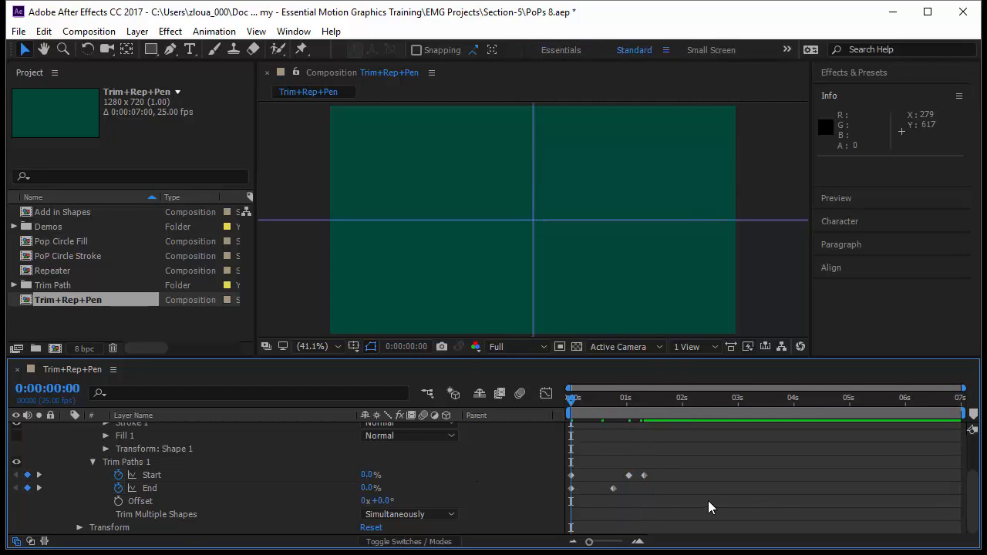
key(space)
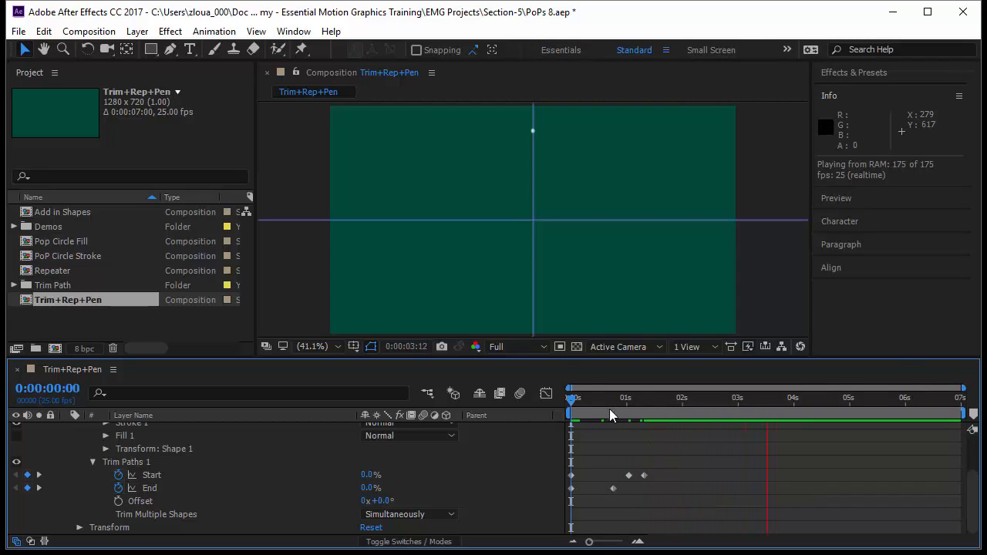
Set the last Start keyframe at 0:00:01:08 to 100%
drag(573, 401, 639, 421)
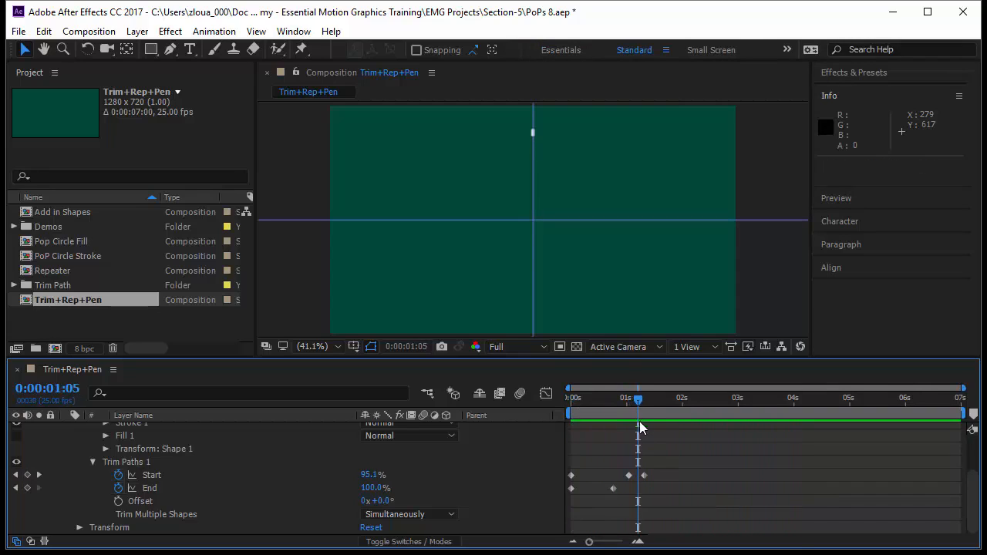
key(k)
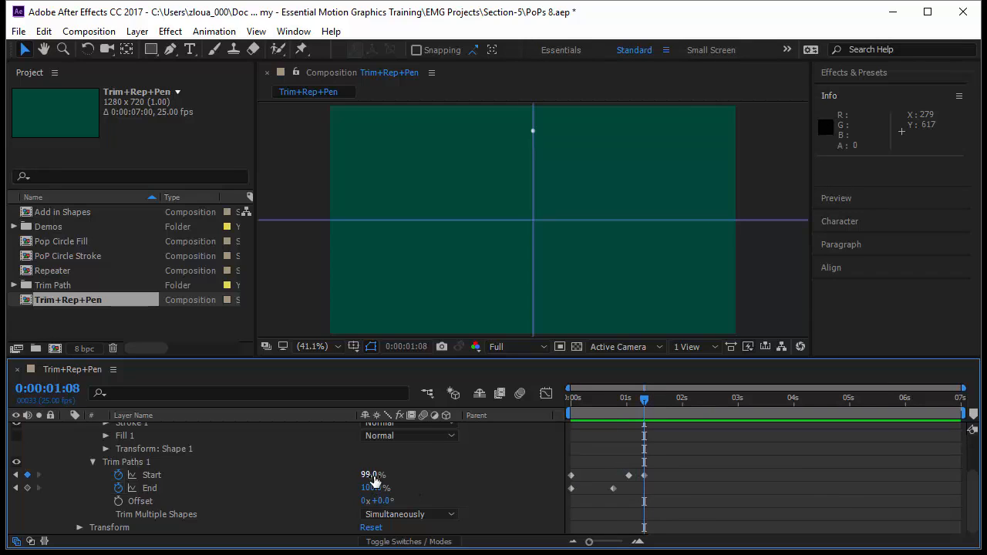
drag(375, 475, 441, 474)
Preview the animation and set the work area to end at 0:00:02:00
key(space)
click(683, 402)
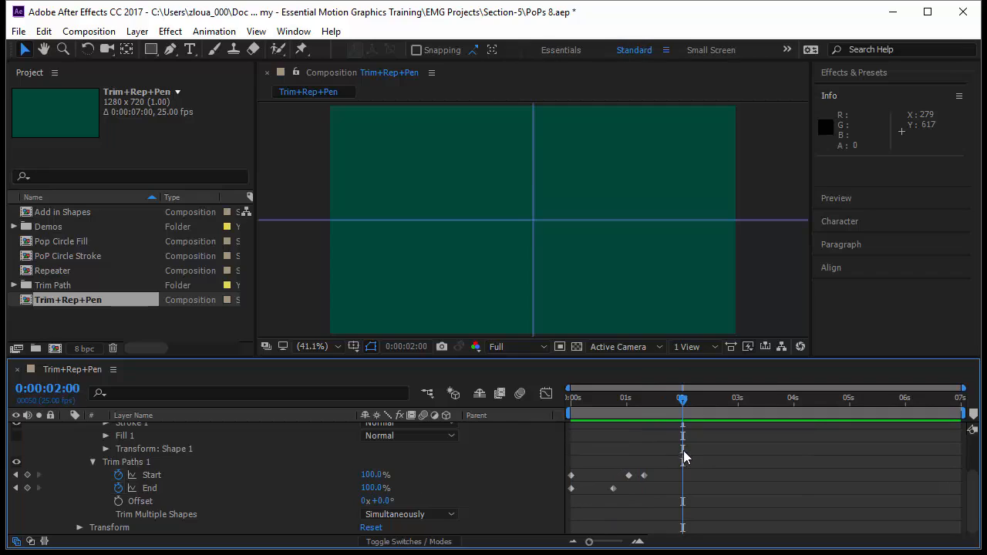
key(n)
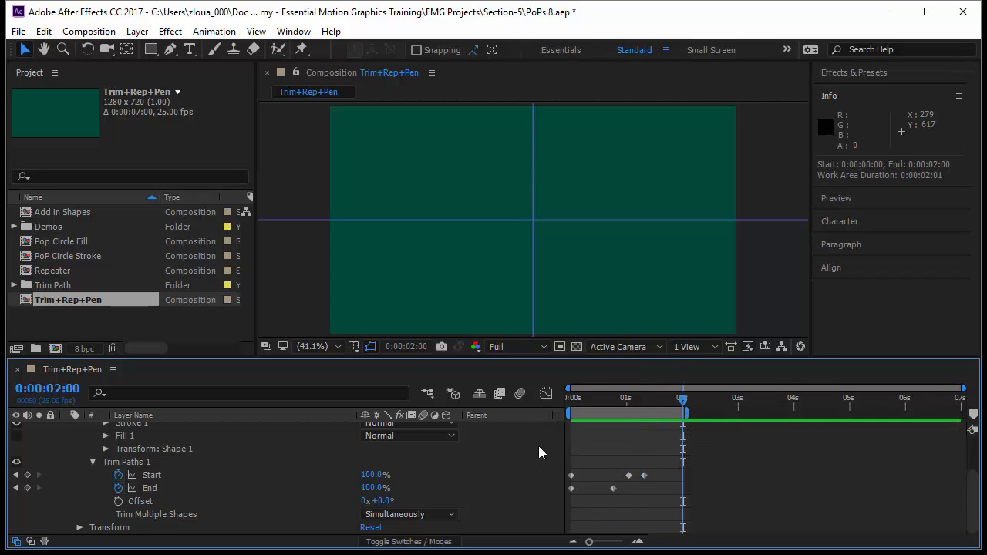
Apply Easy Ease to all Start and End keyframes, open the Graph Editor and scrub back toward the beginning
drag(655, 500, 549, 460)
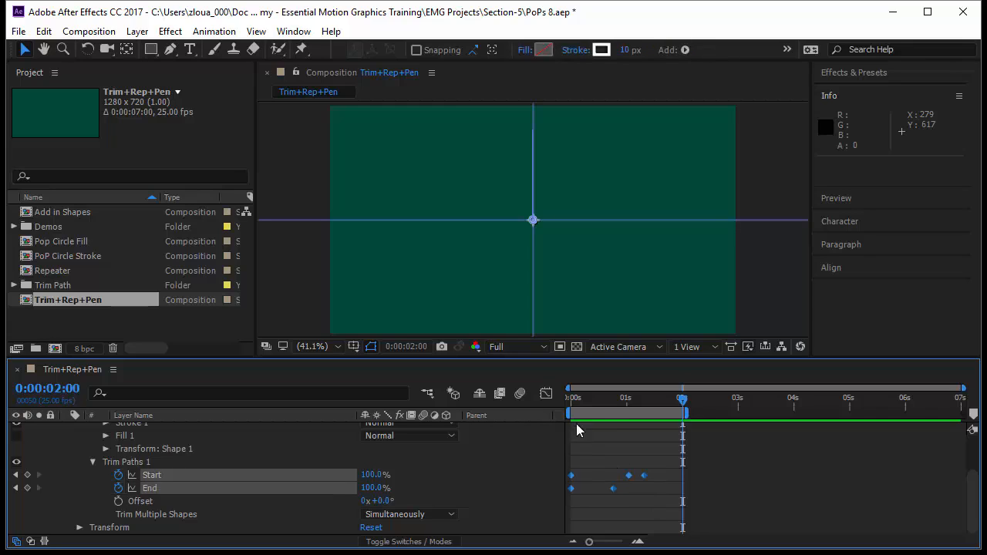
key(F9)
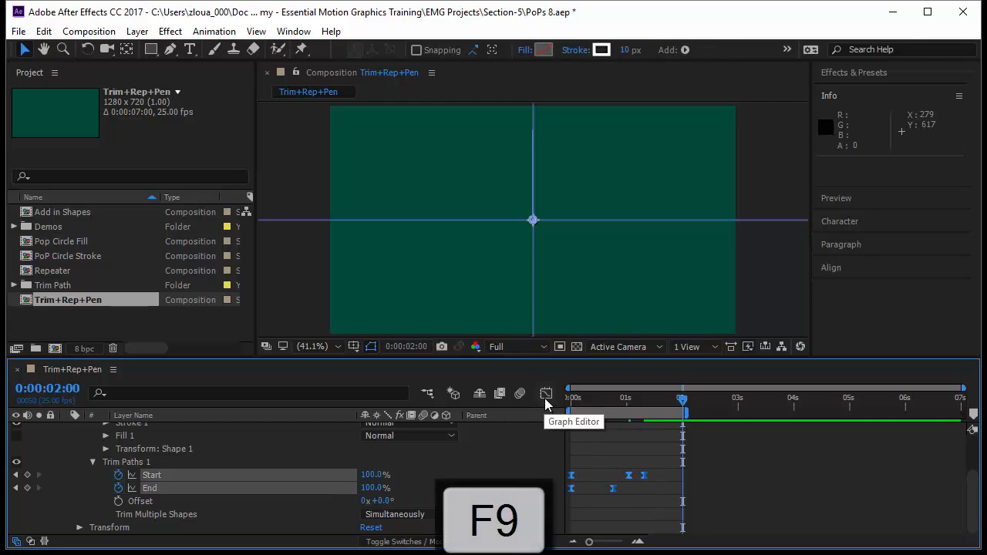
click(546, 395)
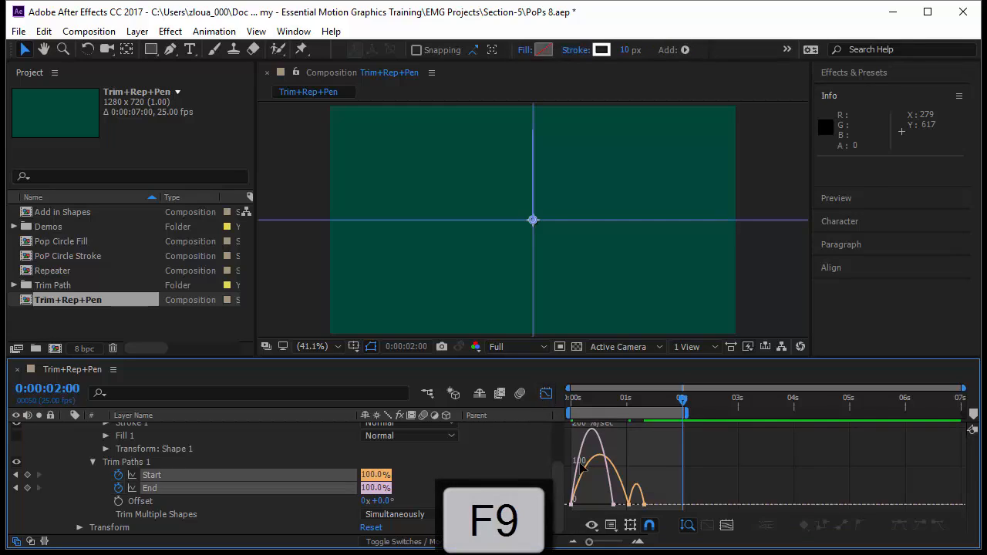
drag(683, 399, 573, 429)
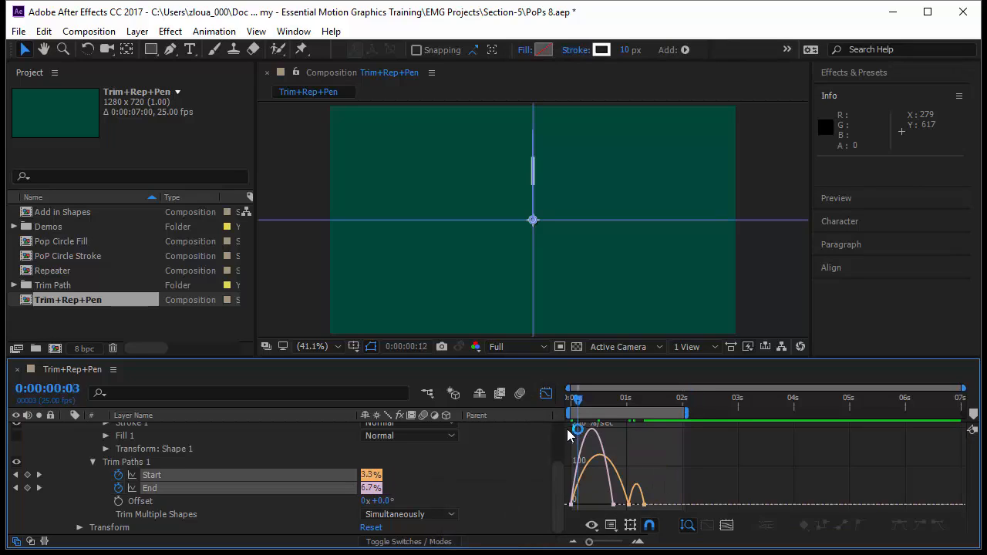
Isolate the Start property's speed graph and convert its middle keyframe to Auto Bezier
click(154, 494)
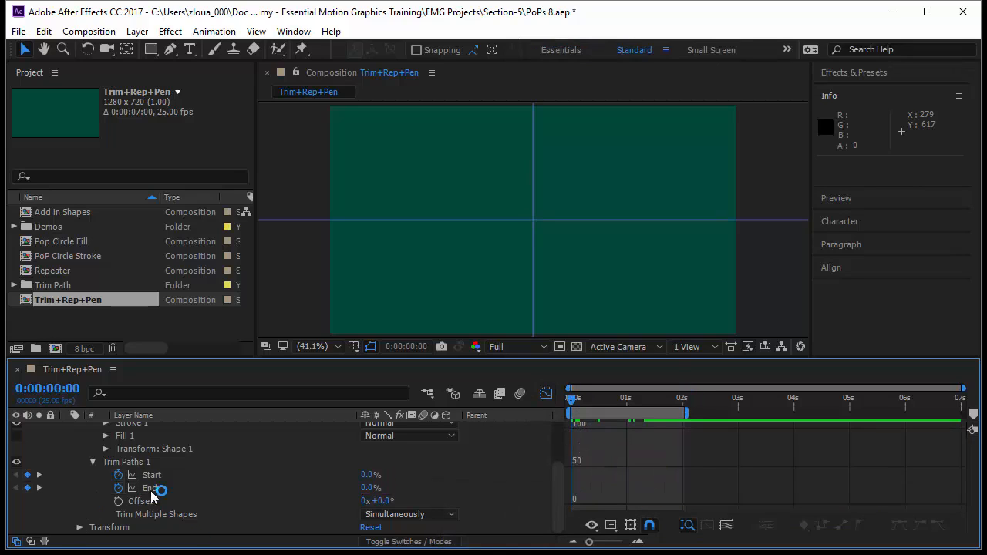
click(164, 477)
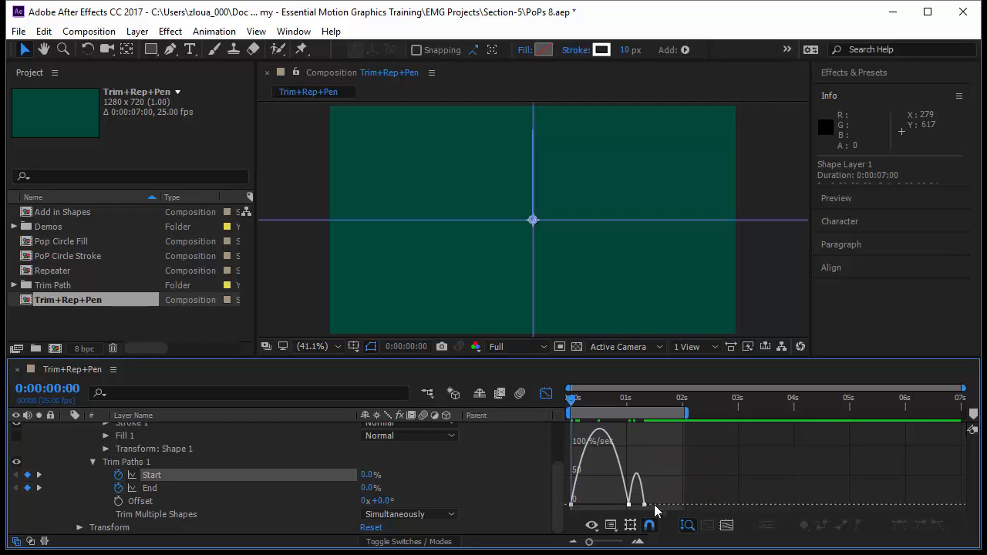
drag(675, 468, 571, 513)
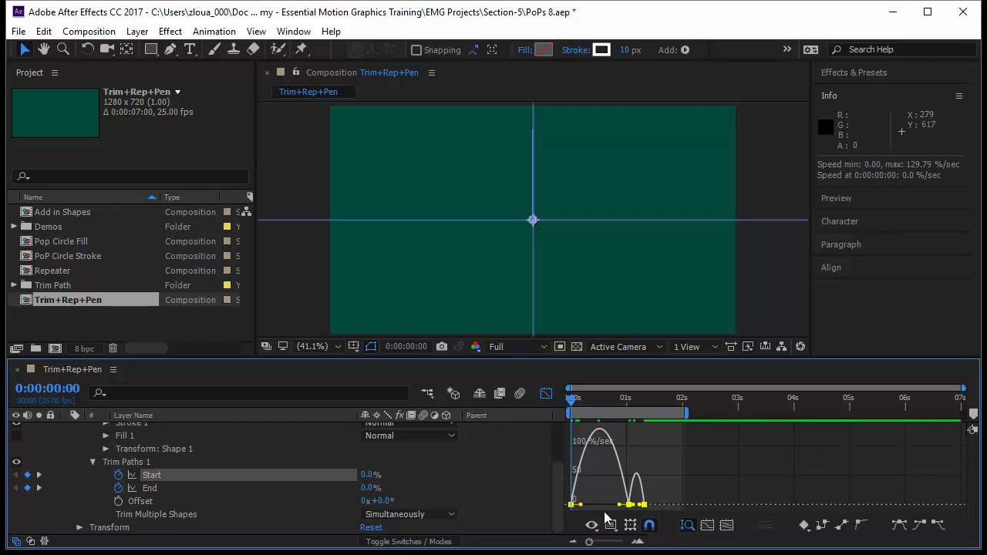
click(706, 526)
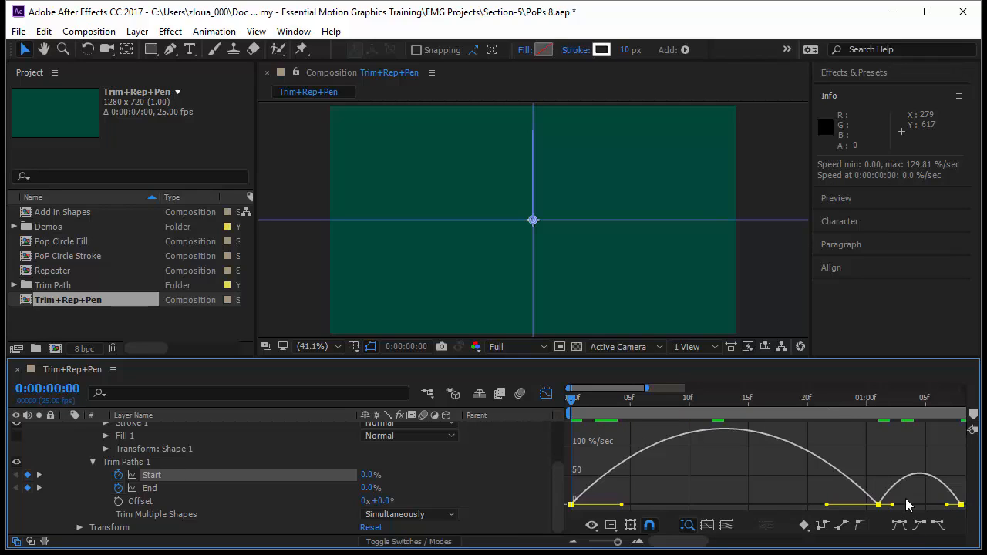
drag(904, 501, 858, 520)
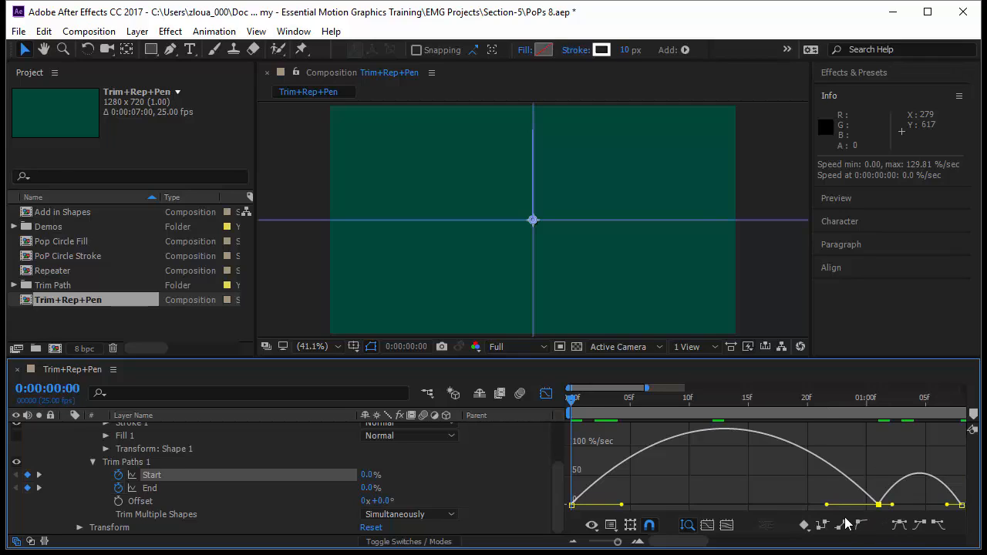
click(906, 502)
drag(863, 518, 862, 520)
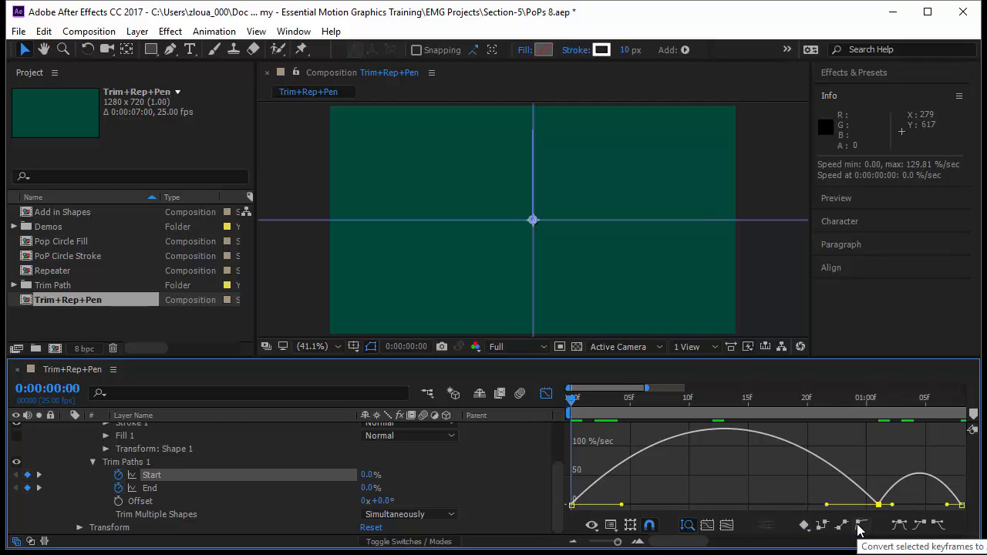
click(859, 525)
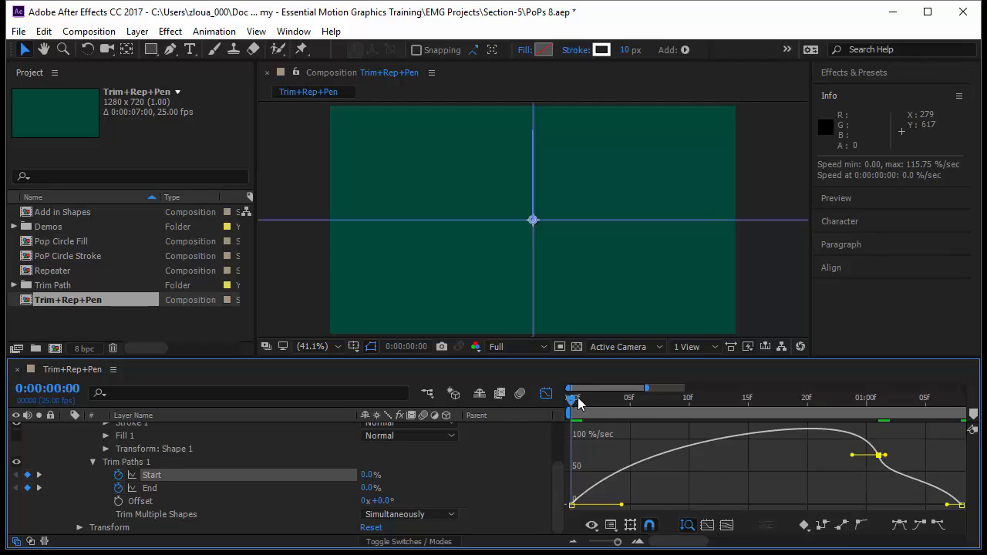
Smooth the speed curve at the middle Start keyframe and move the last Start keyframe to about 0:00:01:12
mouse_move(578, 402)
mouse_down()
mouse_move(682, 411)
mouse_move(788, 443)
mouse_move(887, 487)
mouse_move(889, 511)
mouse_up()
drag(619, 542, 621, 543)
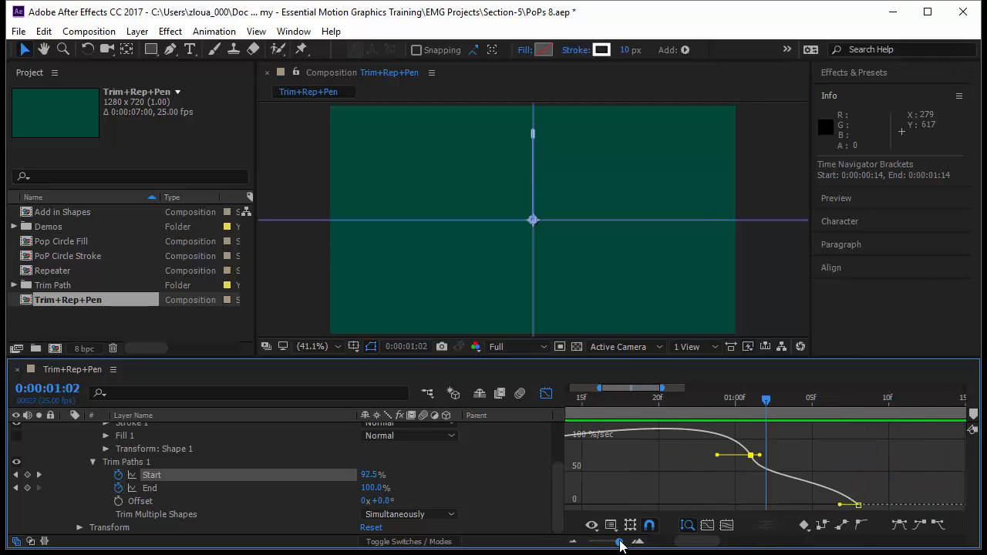
mouse_move(760, 461)
mouse_down()
mouse_move(778, 469)
mouse_move(752, 447)
mouse_up()
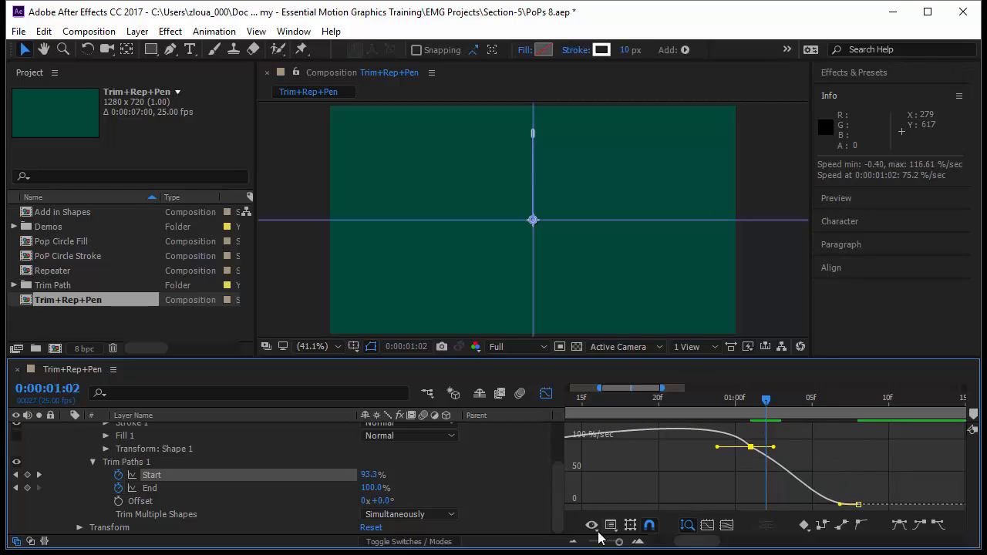
mouse_move(621, 546)
mouse_down()
mouse_move(596, 549)
mouse_move(615, 549)
mouse_up()
drag(812, 506, 843, 507)
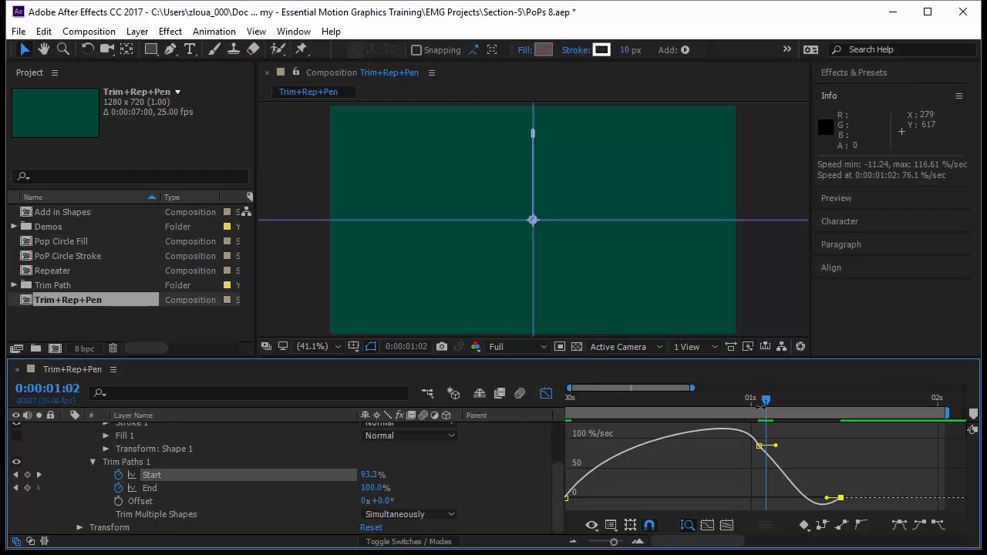
Preview the adjusted line animation from the beginning
drag(766, 401, 572, 448)
click(837, 465)
key(space)
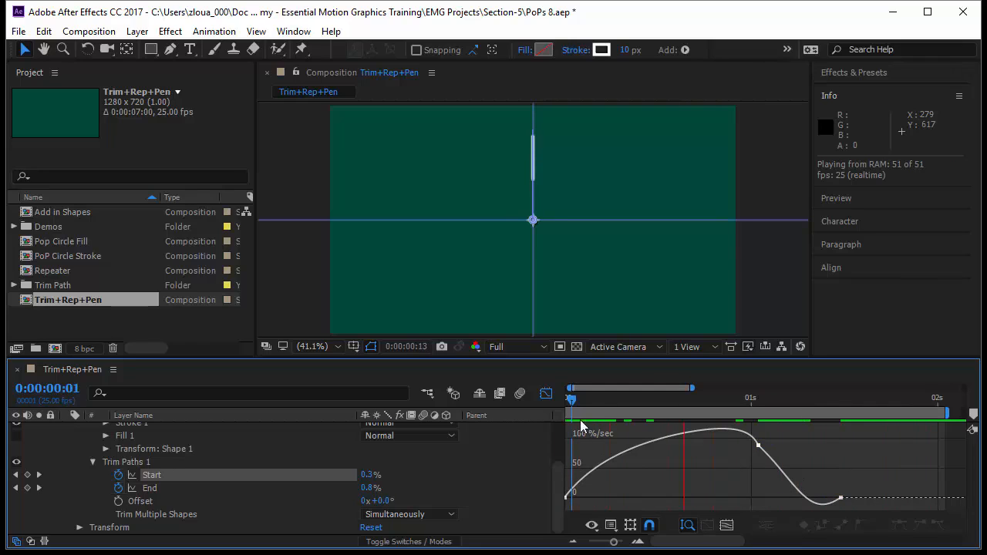
Leave the Graph Editor and compress all Start and End keyframes proportionally so the last one falls at about 0:00:00:15
click(547, 393)
drag(864, 460, 545, 554)
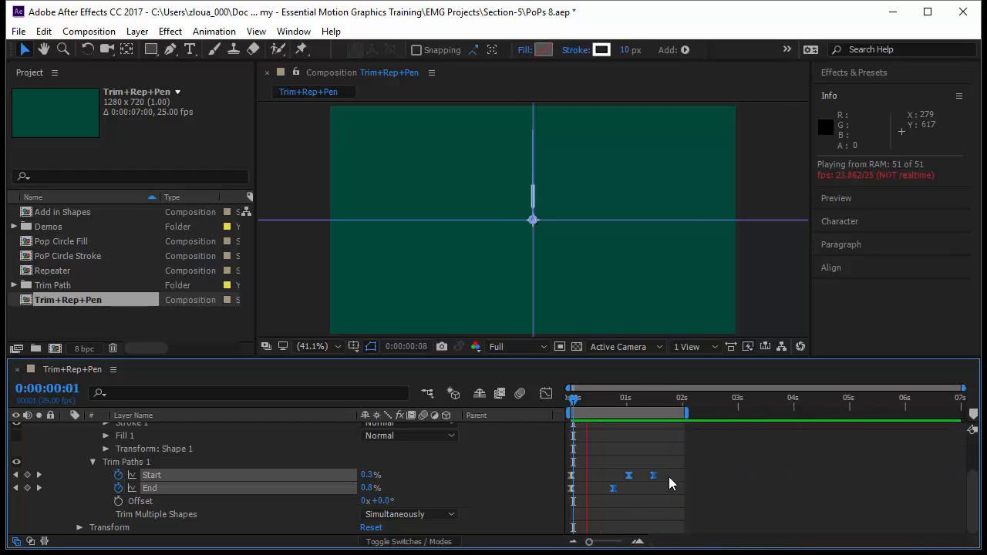
drag(669, 467, 507, 518)
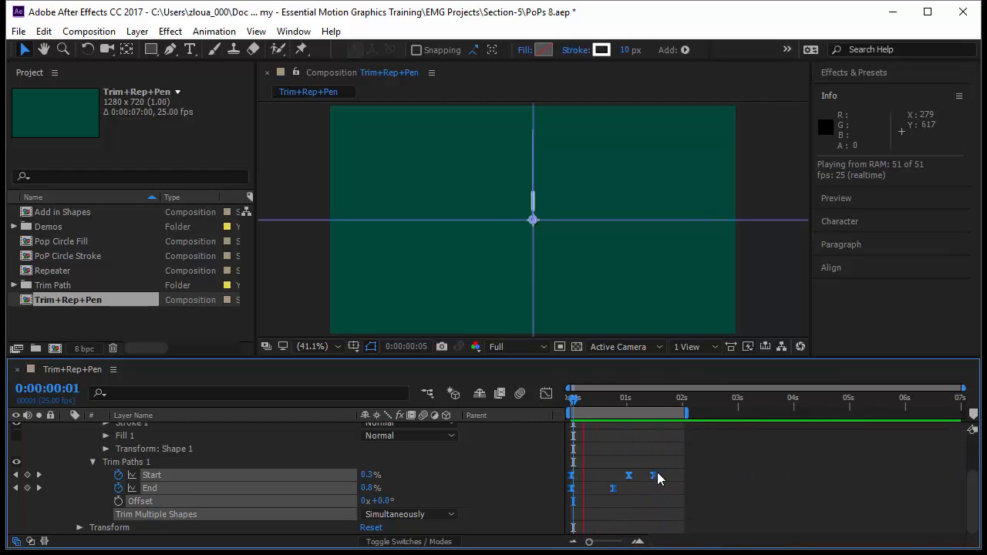
drag(655, 476, 598, 482)
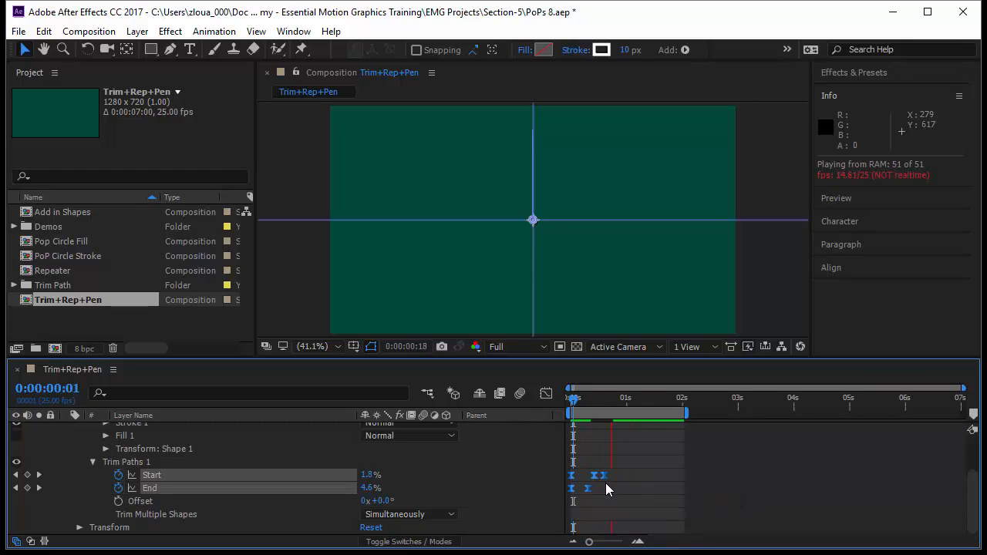
click(615, 507)
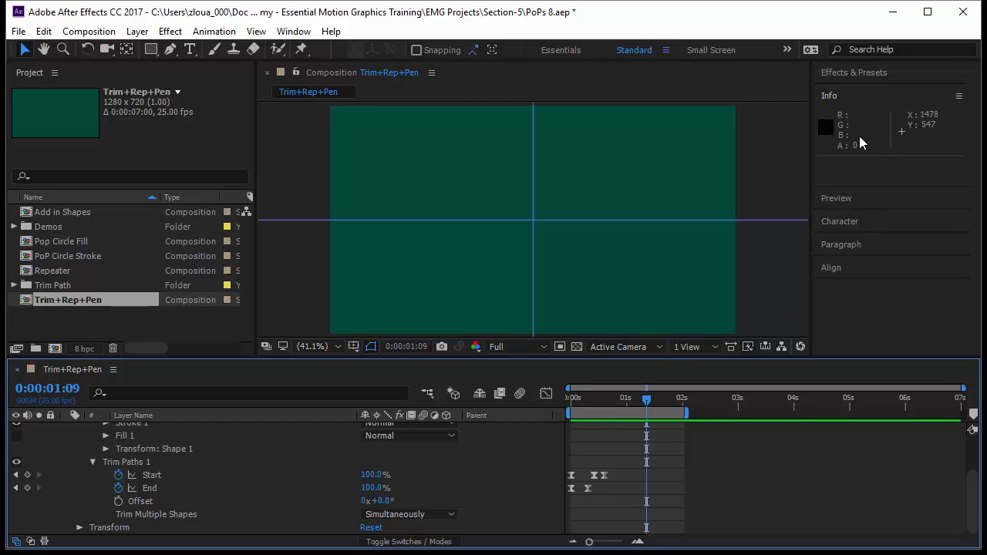
Preview the compressed animation and return to the first frame
click(862, 198)
click(890, 140)
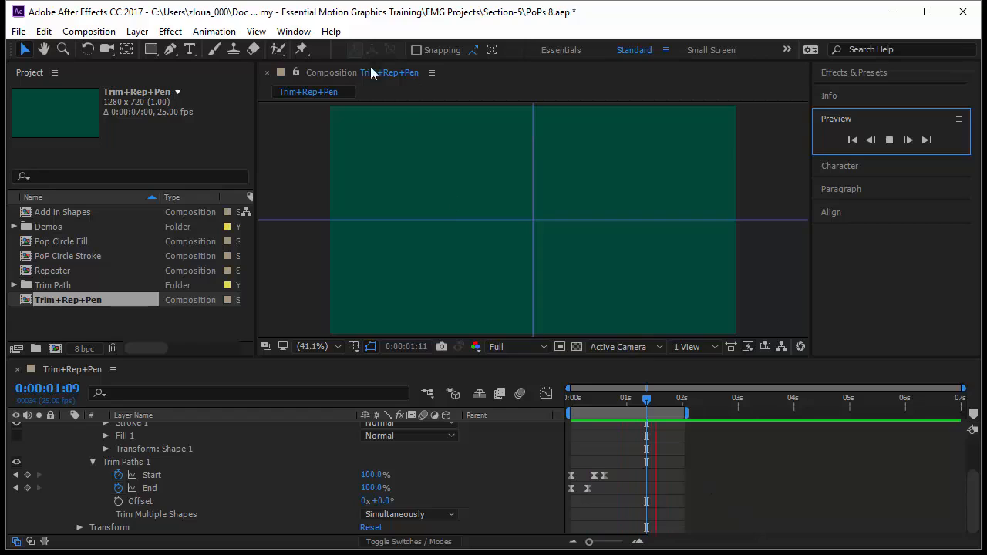
click(517, 418)
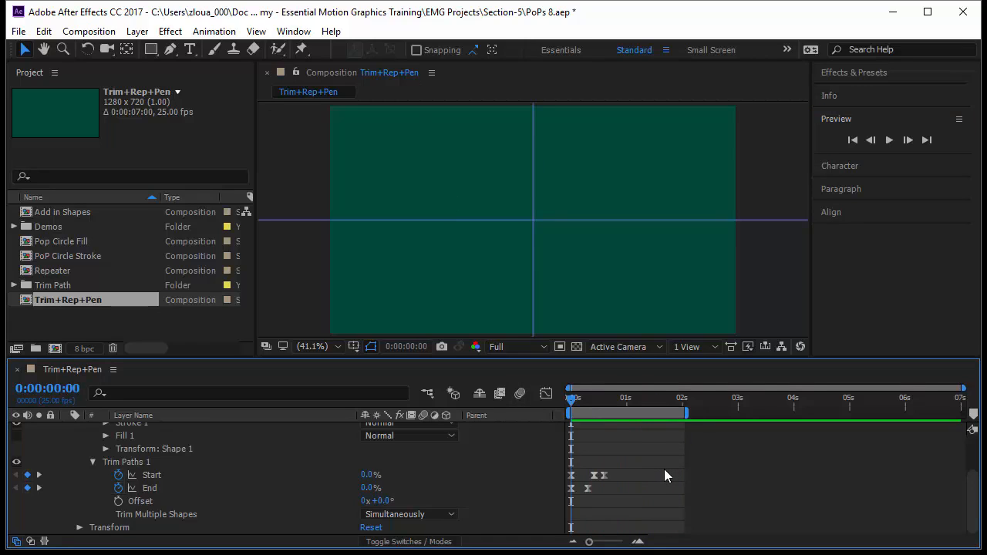
Move Trim Paths 1 into the Shape 1 group, between Fill 1 and Transform: Shape 1
scroll(185, 494, up, 3)
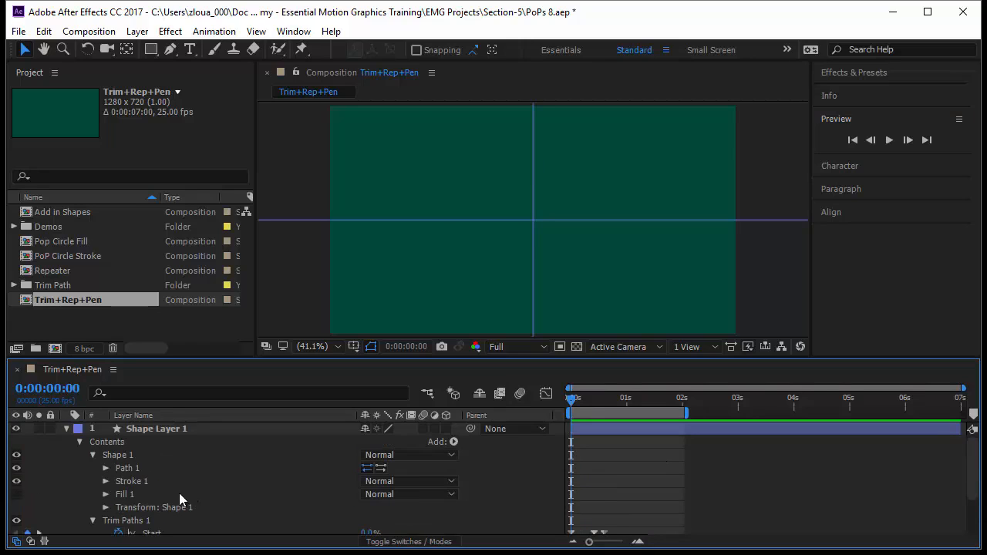
click(121, 456)
click(152, 521)
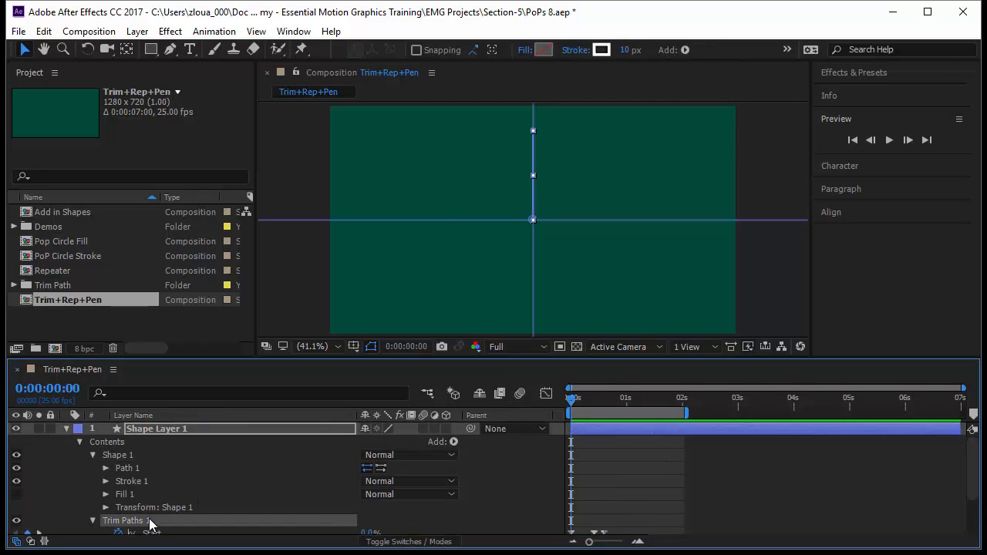
click(91, 456)
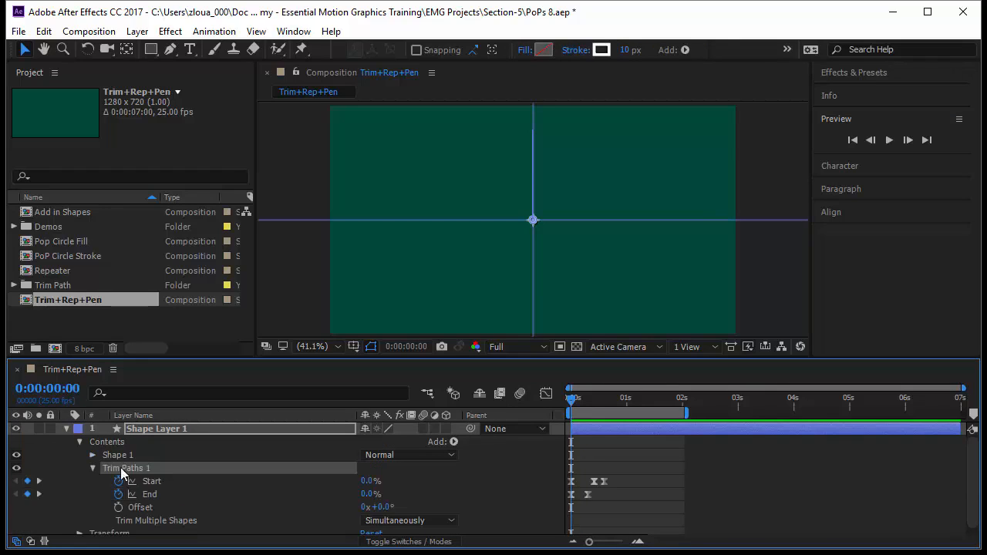
click(93, 456)
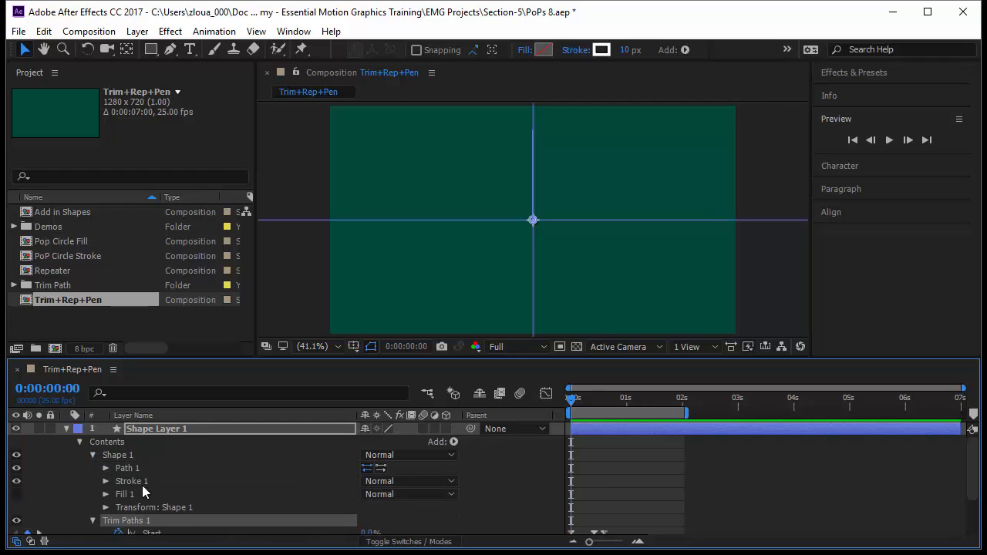
drag(142, 522, 145, 455)
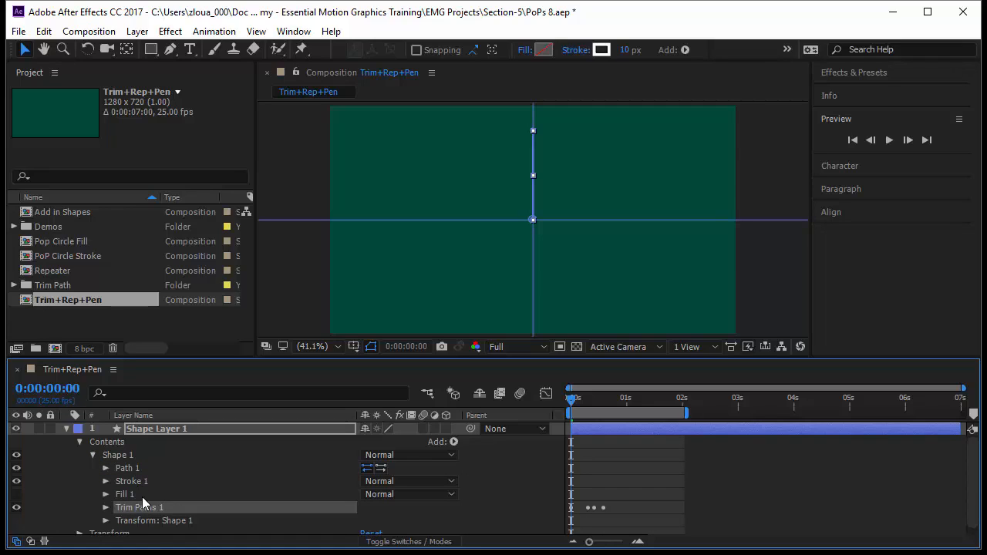
Delete Fill 1 from the Shape 1 group and preview the animation
click(132, 494)
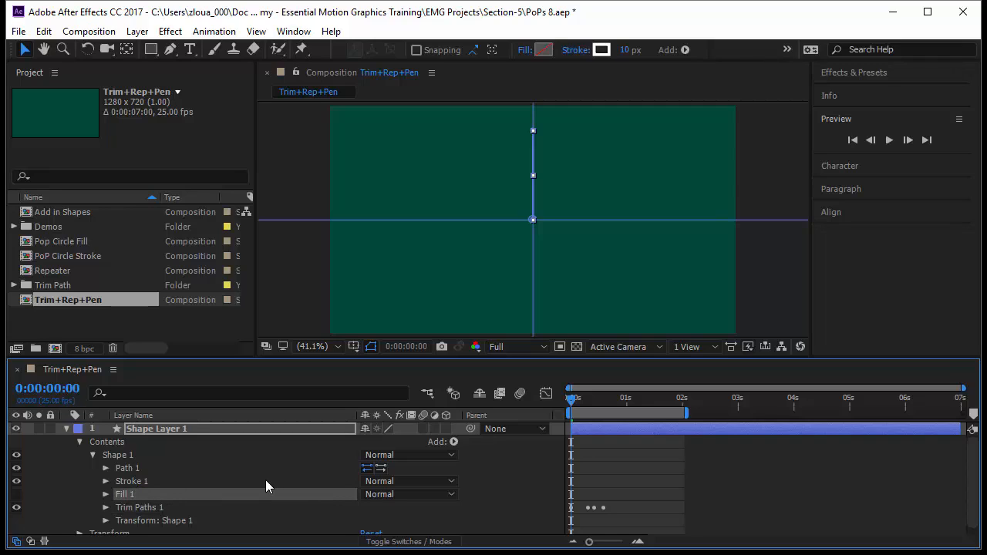
key(Delete)
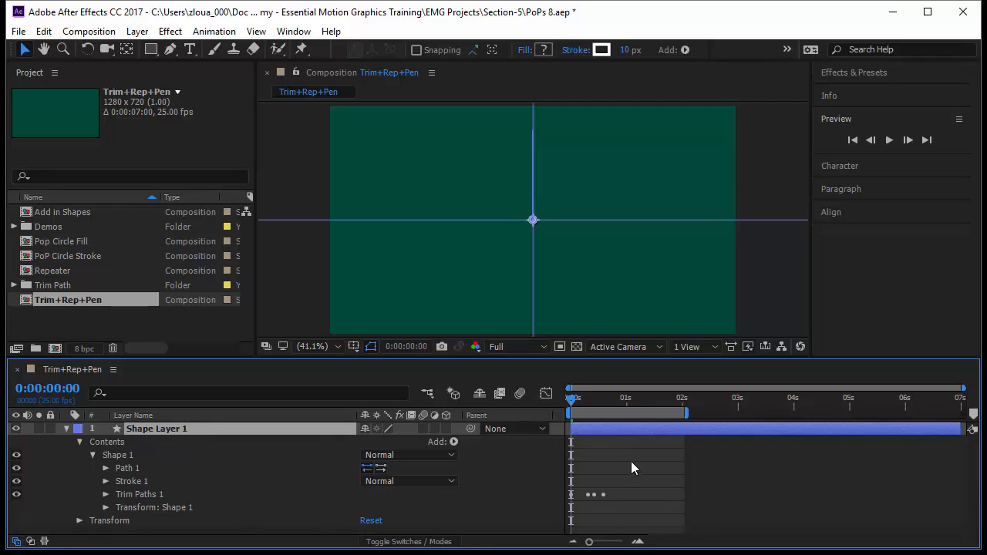
key(space)
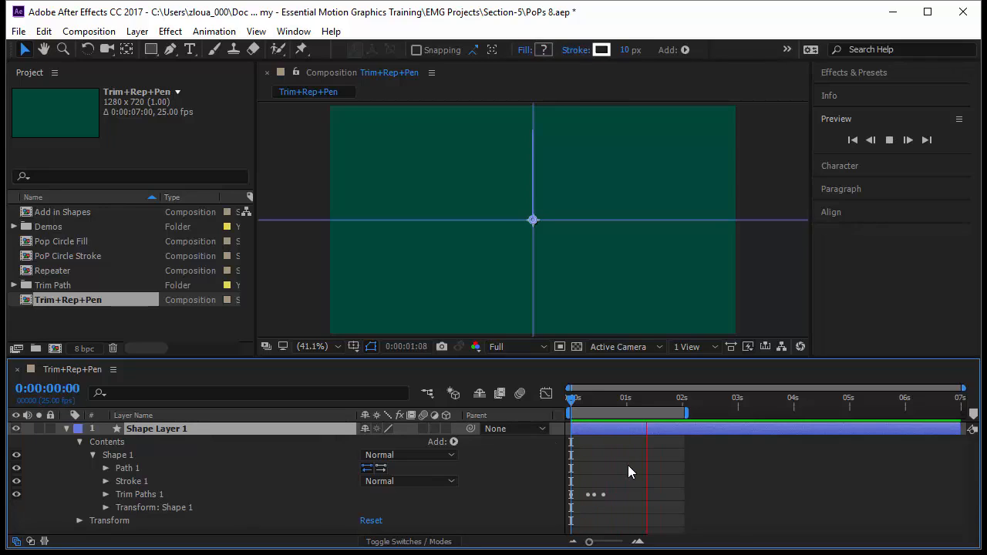
key(space)
Add a Repeater below Trim Paths 1 in Shape 1, go to 0:00:00:09 and set its Copies to 4
click(454, 441)
click(555, 322)
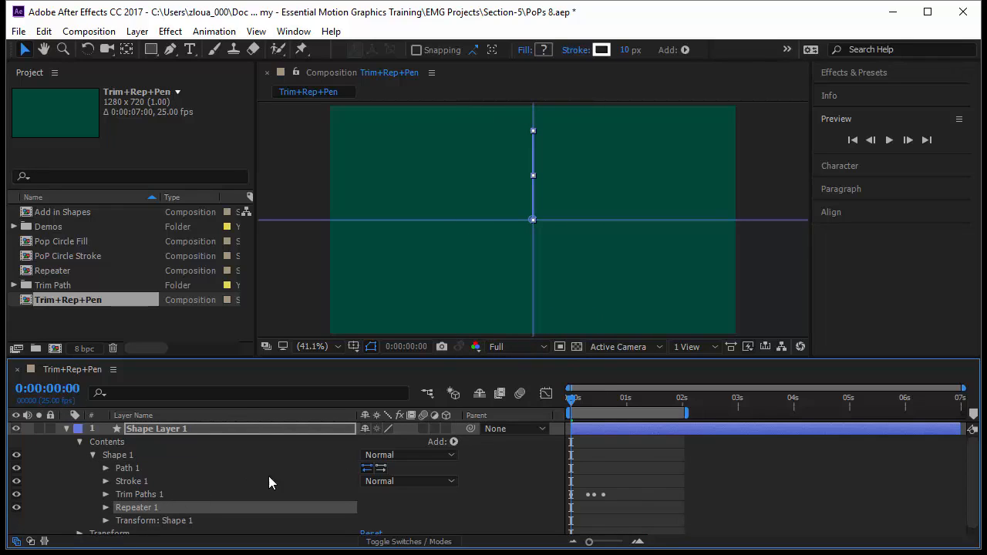
click(105, 508)
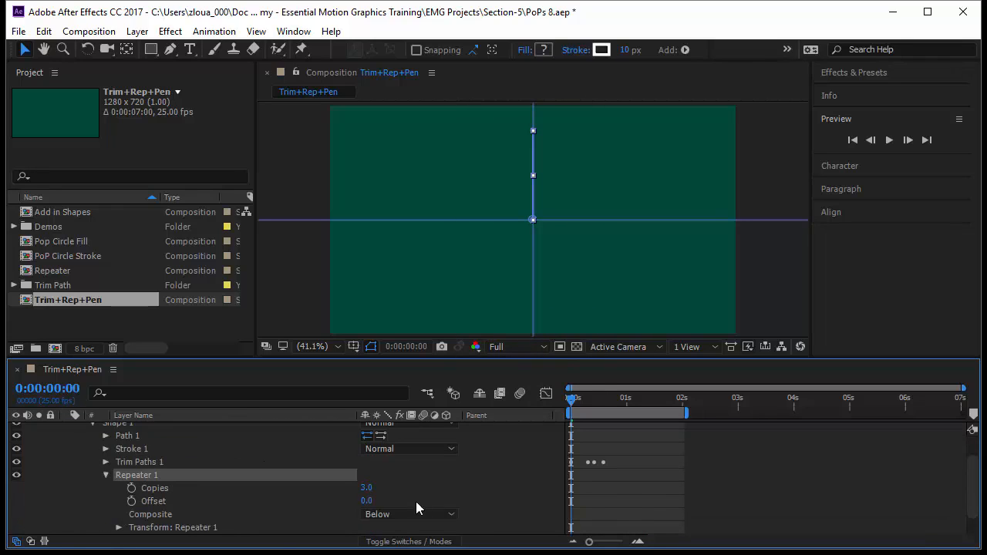
drag(571, 398, 591, 409)
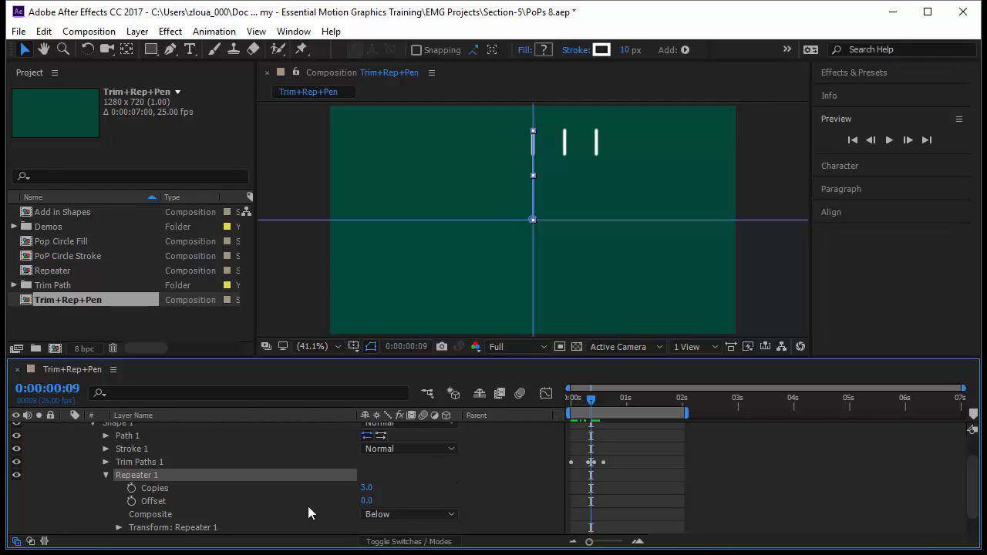
click(366, 489)
text(4)
key(Return)
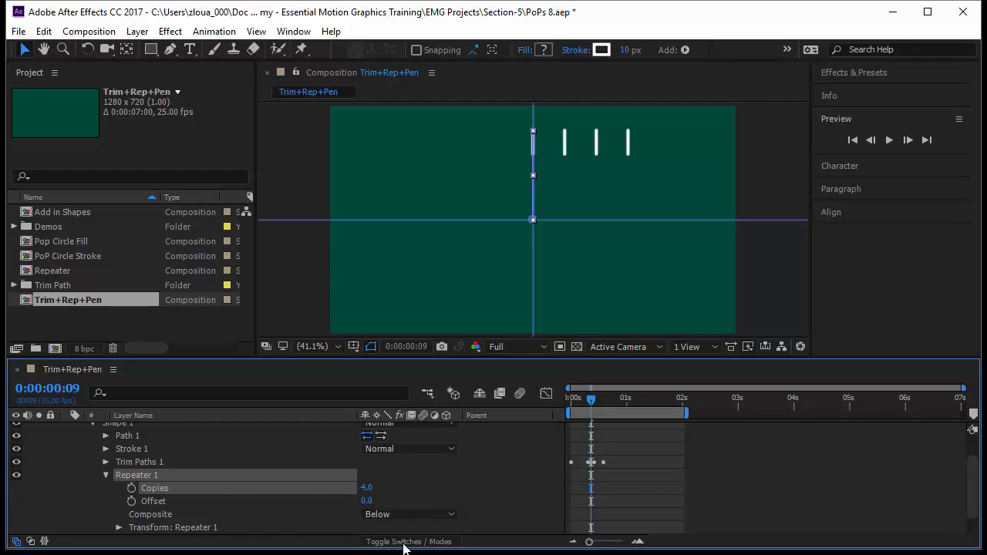
Set the horizontal Position in the Repeater's transform to 0
scroll(310, 504, down, 1)
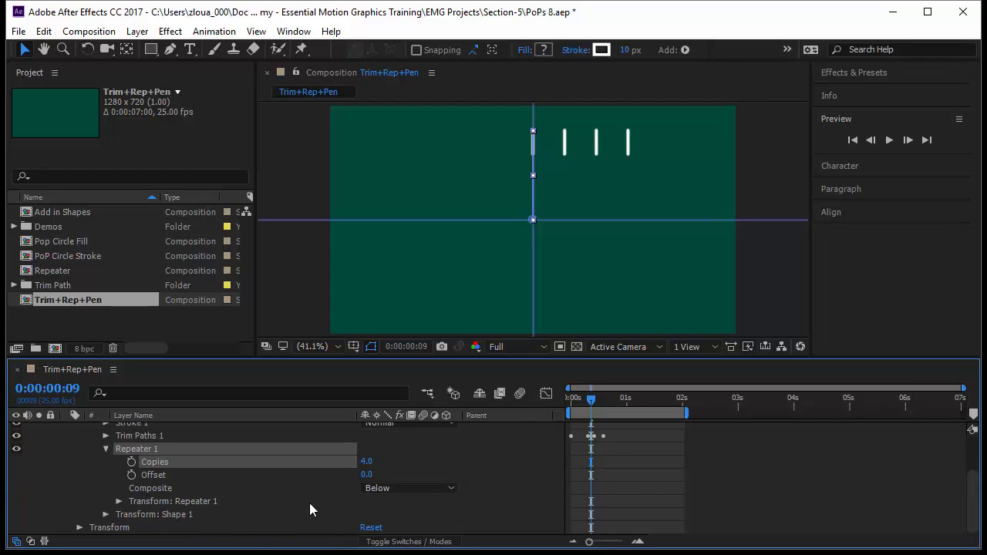
click(118, 501)
scroll(301, 516, down, 2)
click(367, 476)
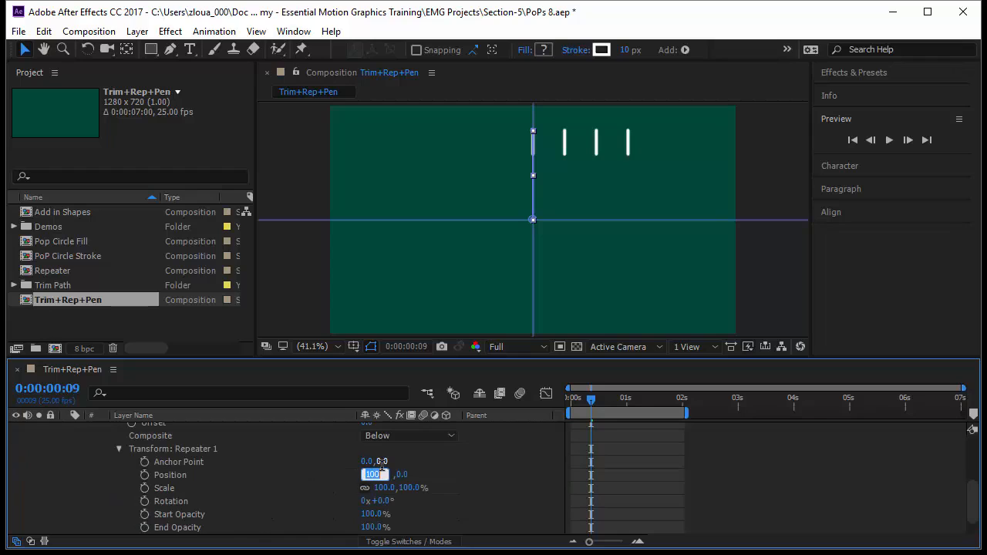
text(0)
key(Return)
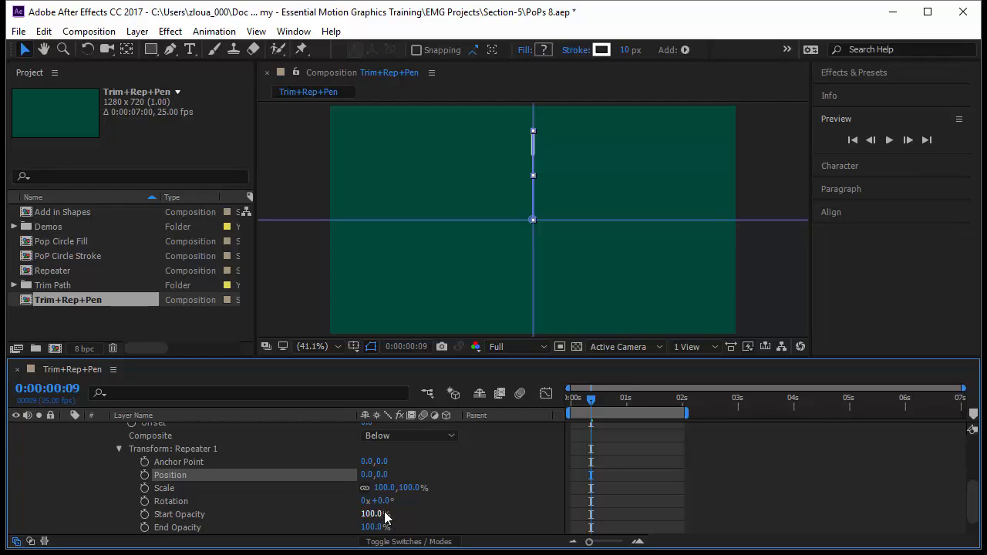
Set the Rotation in the Repeater's transform to 360/4 degrees and deselect the layer
click(382, 500)
text(360/4)
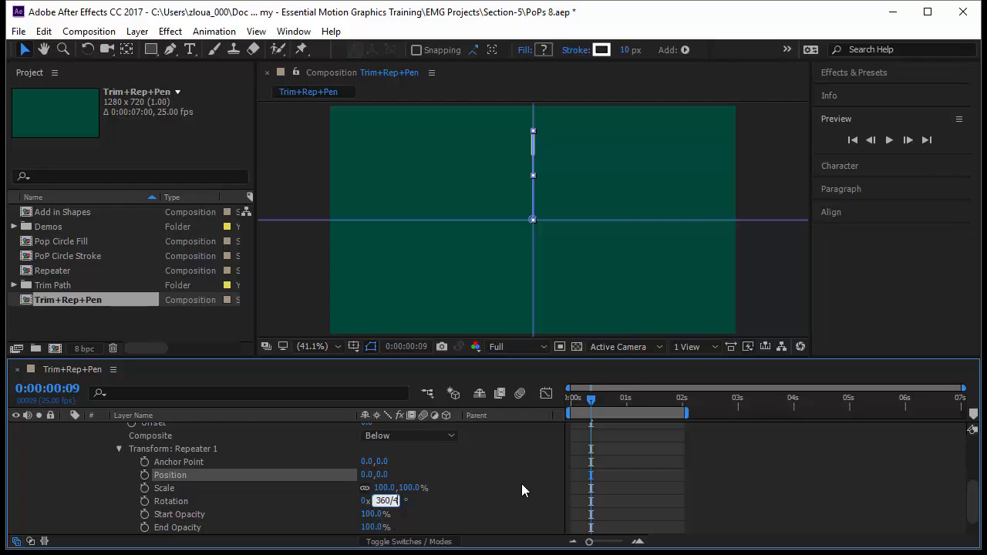
key(Return)
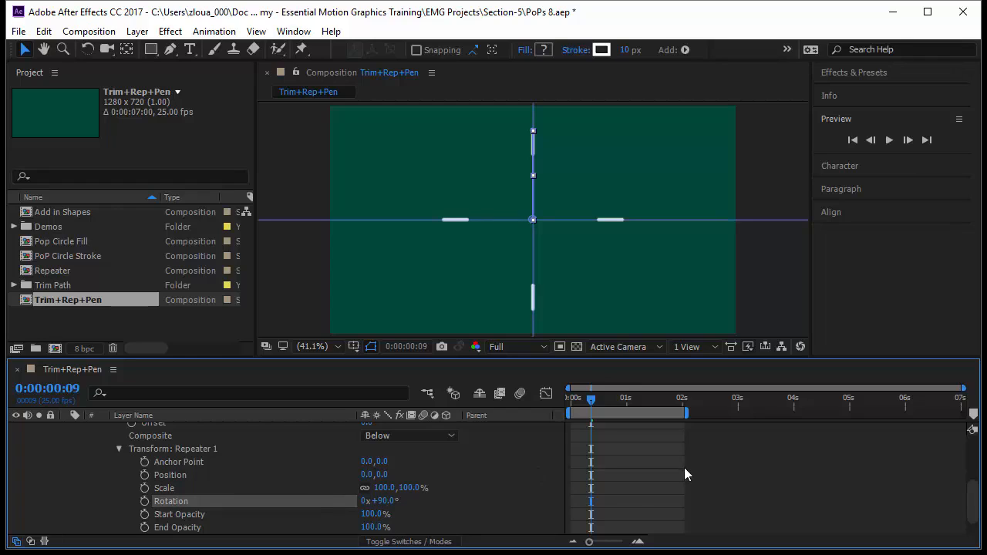
click(636, 502)
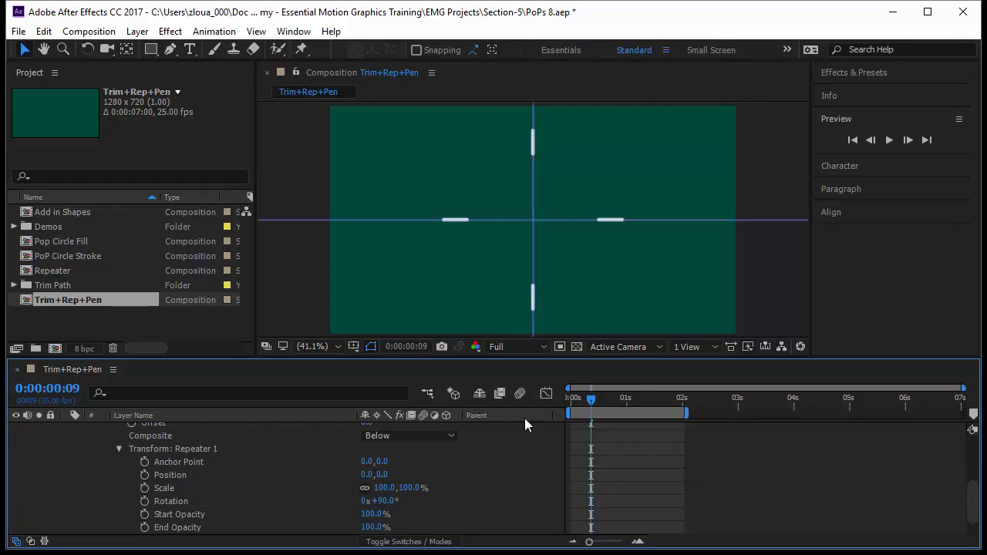
Preview the four-line animation from the start, then collapse the Shape 1 group and duplicate it
key(Home)
key(space)
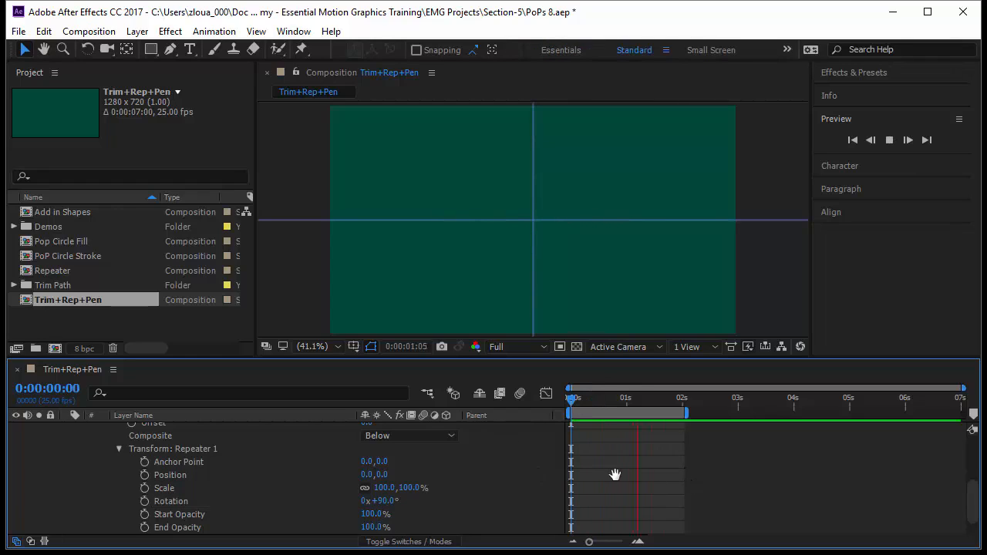
scroll(232, 465, up, 3)
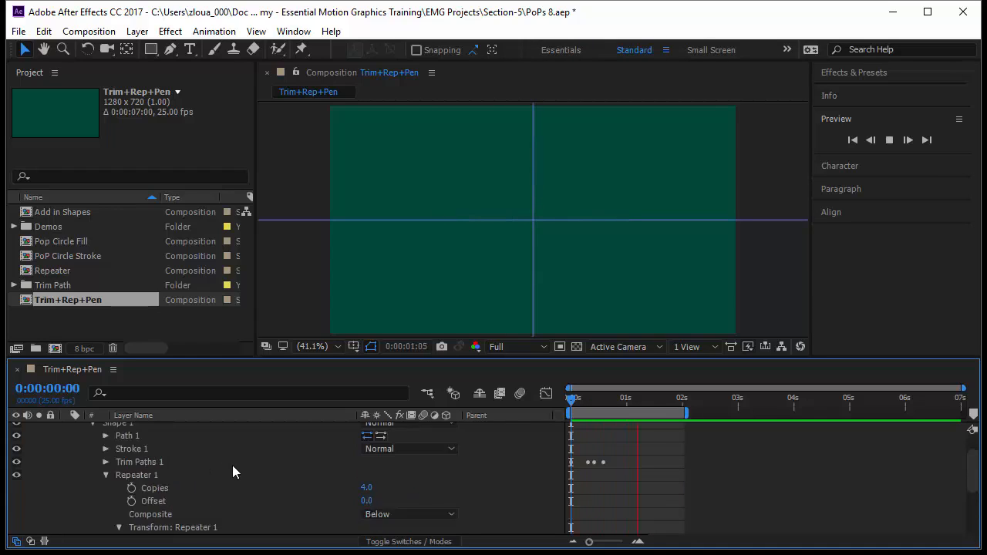
scroll(132, 474, up, 2)
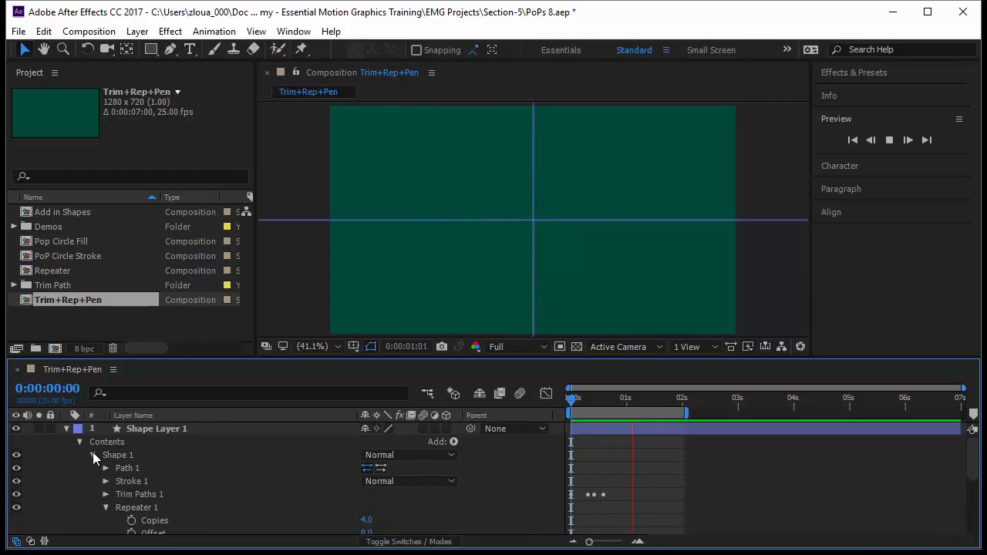
click(93, 456)
click(112, 458)
key(ctrl+d)
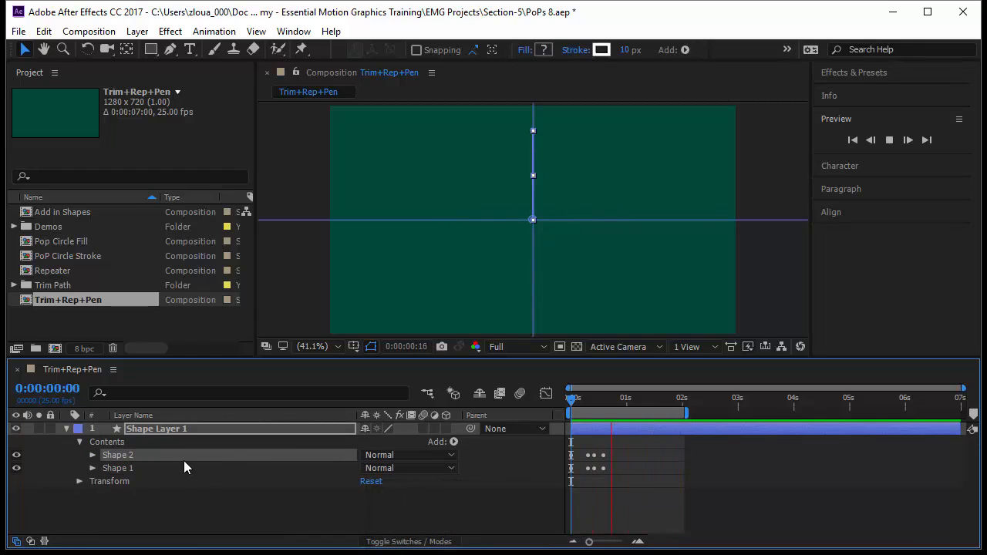
At 0:00:00:08, set the Rotation in the duplicated Shape 2 group's transform to 45 degrees and deselect the layer
click(92, 455)
scroll(123, 495, down, 1)
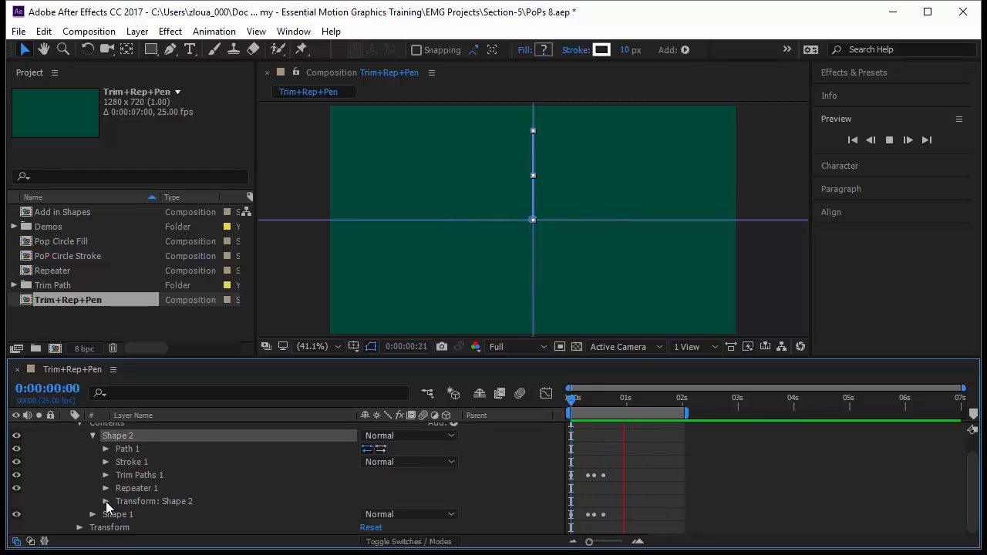
click(106, 501)
scroll(252, 503, down, 2)
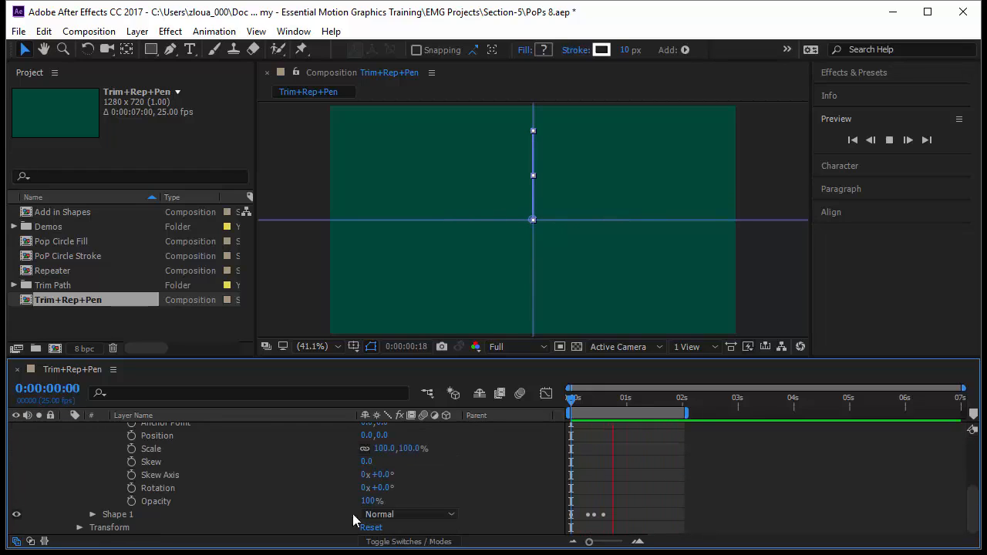
drag(569, 400, 588, 400)
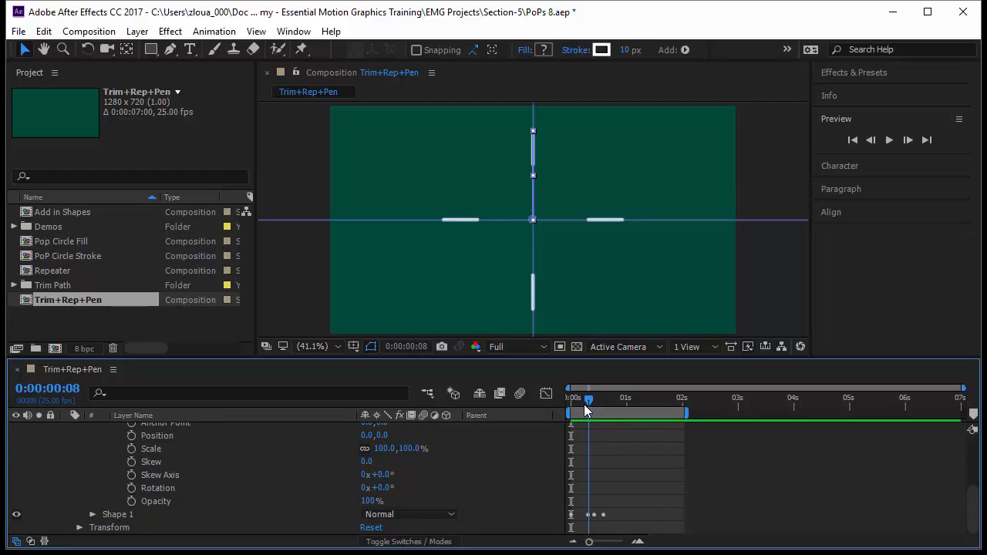
mouse_move(384, 488)
mouse_down()
mouse_move(415, 488)
mouse_move(401, 488)
mouse_up()
click(382, 488)
text(45)
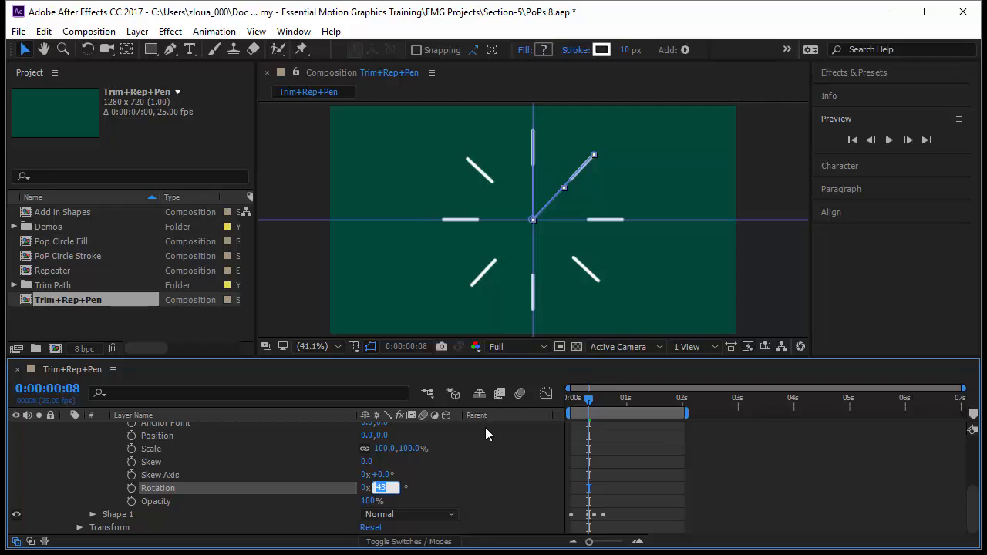
key(Return)
click(615, 443)
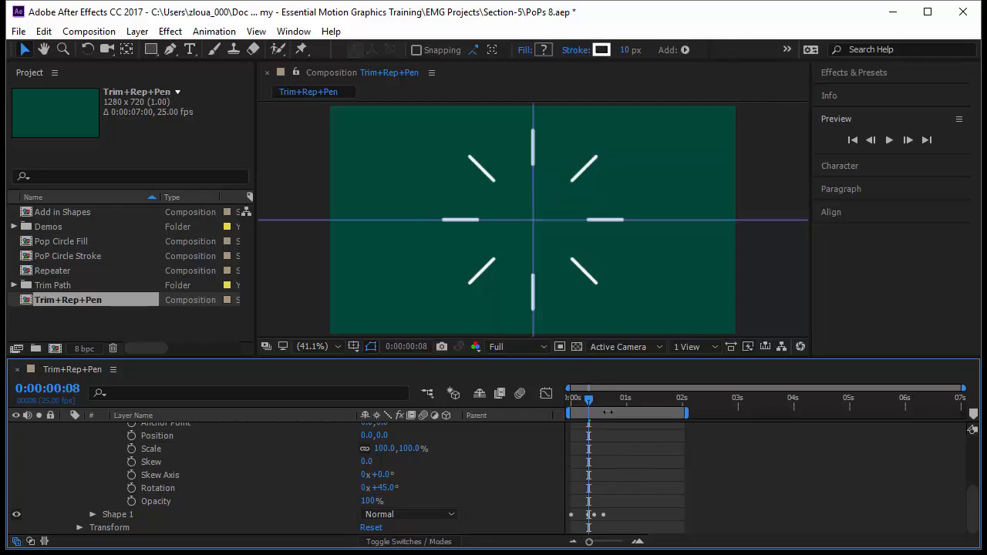
Preview the eight-line burst and scrub to 0:00:00:11
key(space)
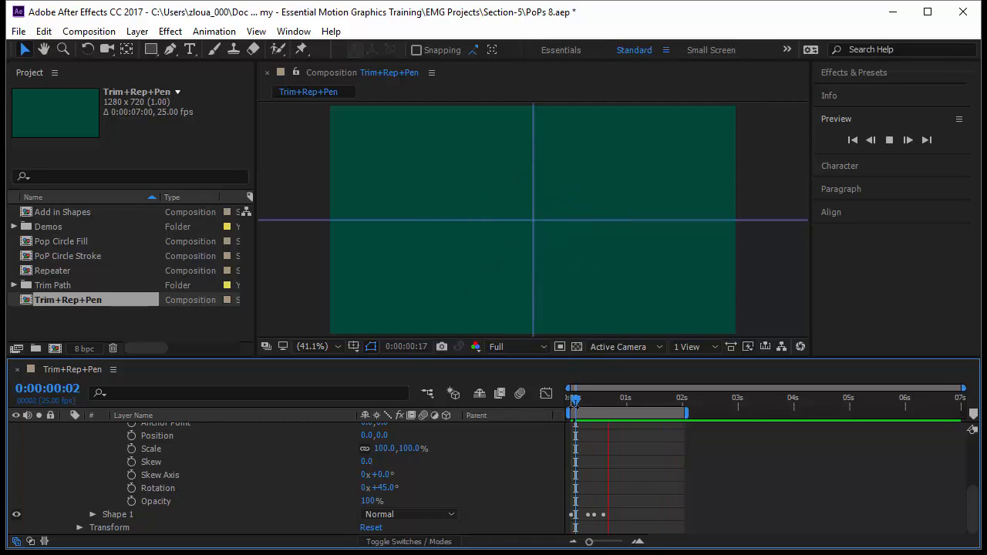
key(space)
drag(581, 403, 592, 407)
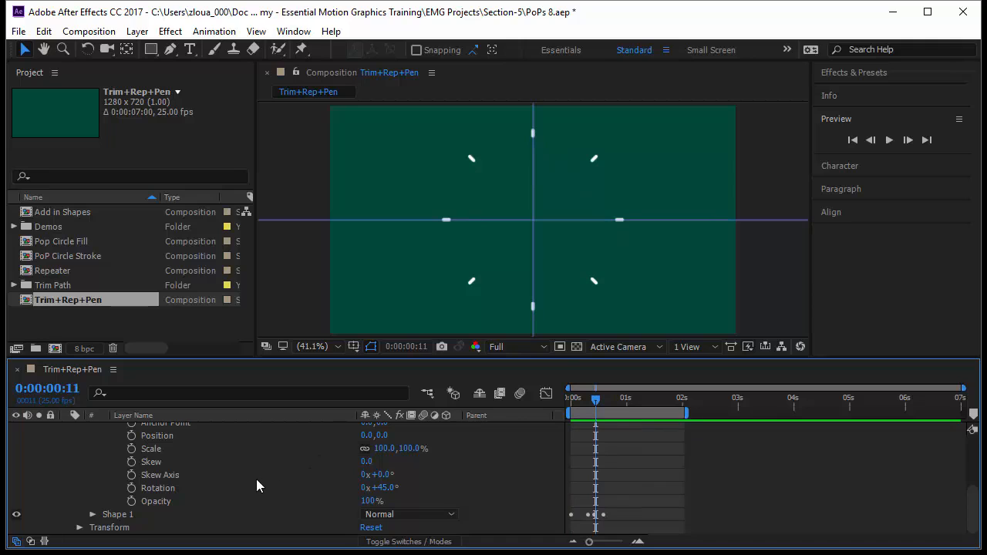
At 0:00:00:07, shorten Path 1 of Shape 2 by moving its outer end point diagonally towards the centre, then deselect it
scroll(256, 482, up, 2)
scroll(248, 481, up, 1)
click(106, 468)
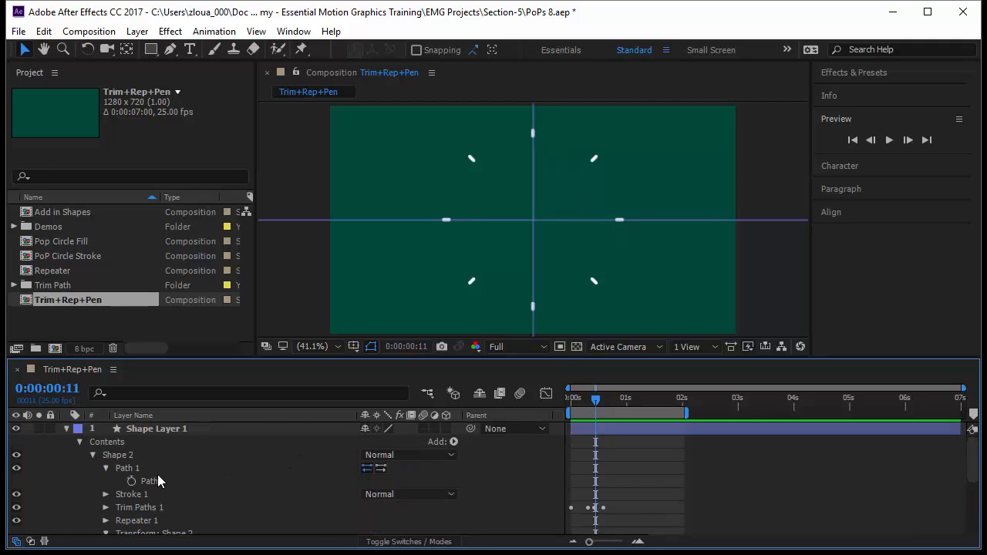
click(158, 468)
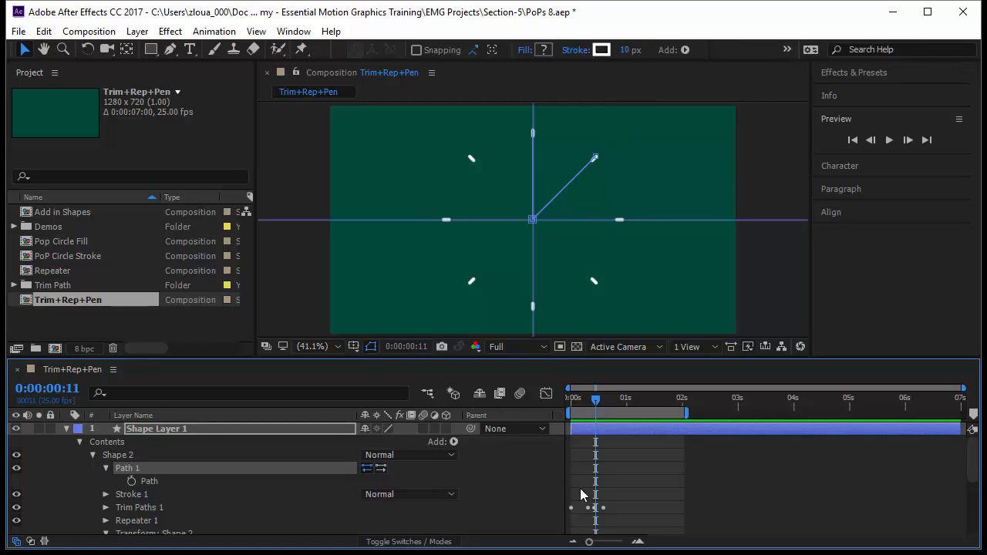
drag(596, 400, 586, 401)
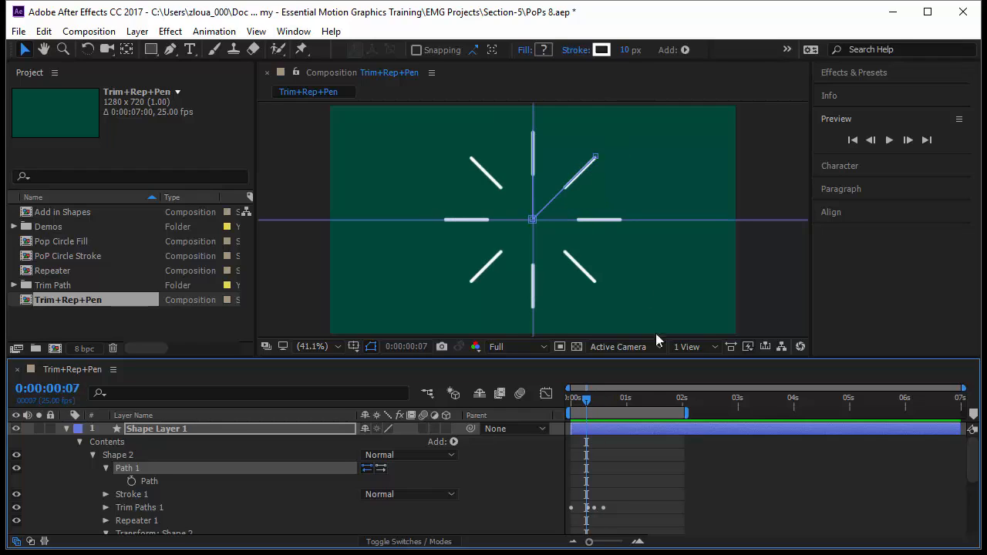
click(596, 156)
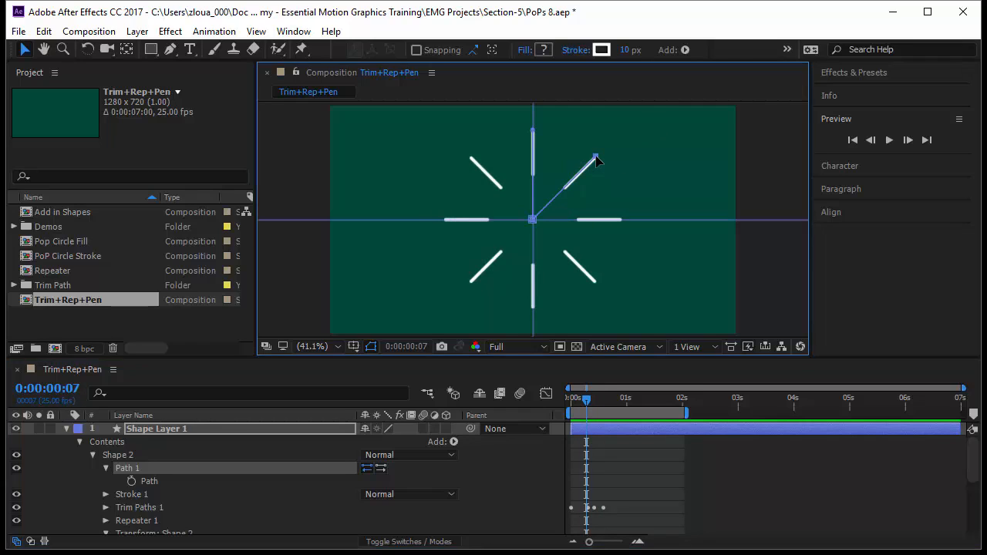
drag(597, 158, 582, 173)
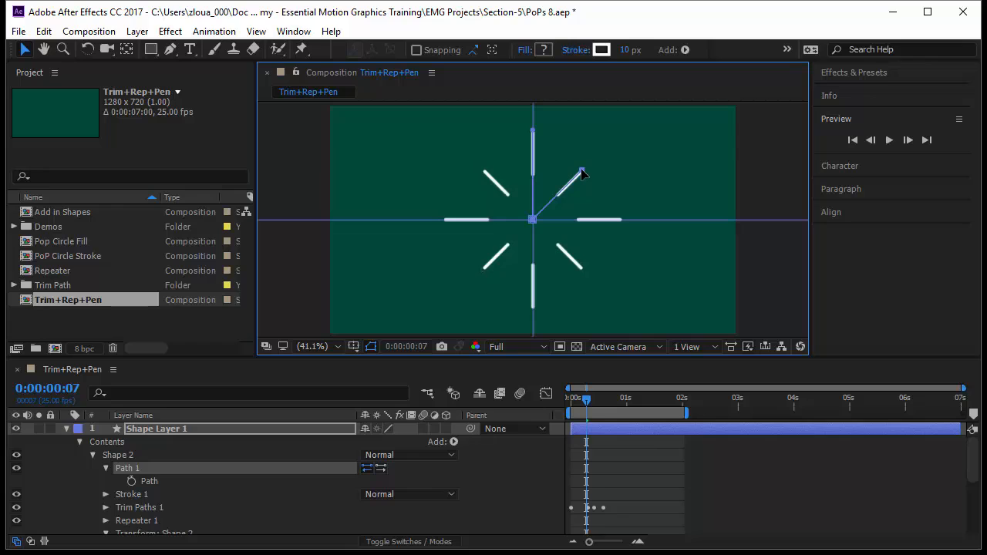
click(643, 503)
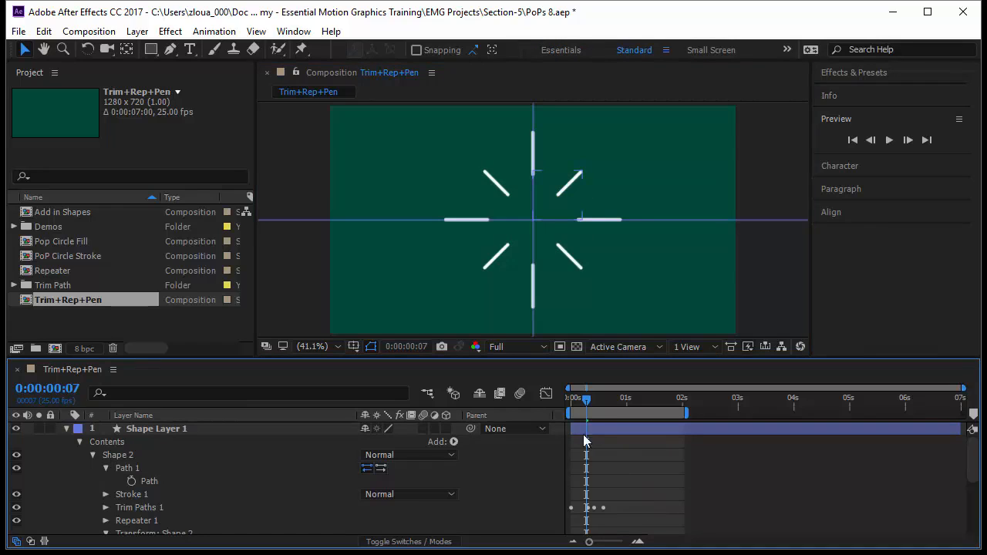
Preview the burst from the start and save the project incrementally as PoPs 9.aep
drag(588, 399, 520, 414)
key(space)
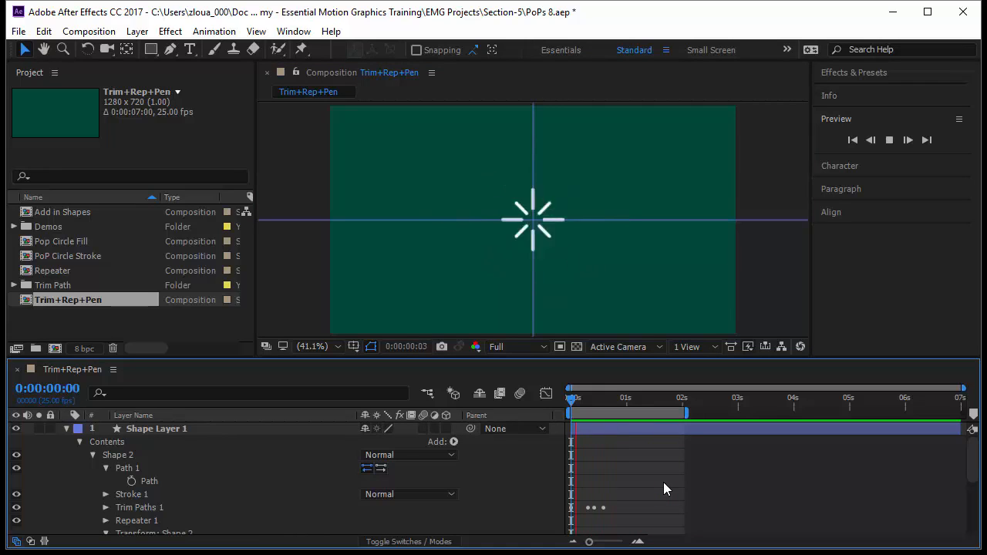
key(ctrl+alt+shift+s)
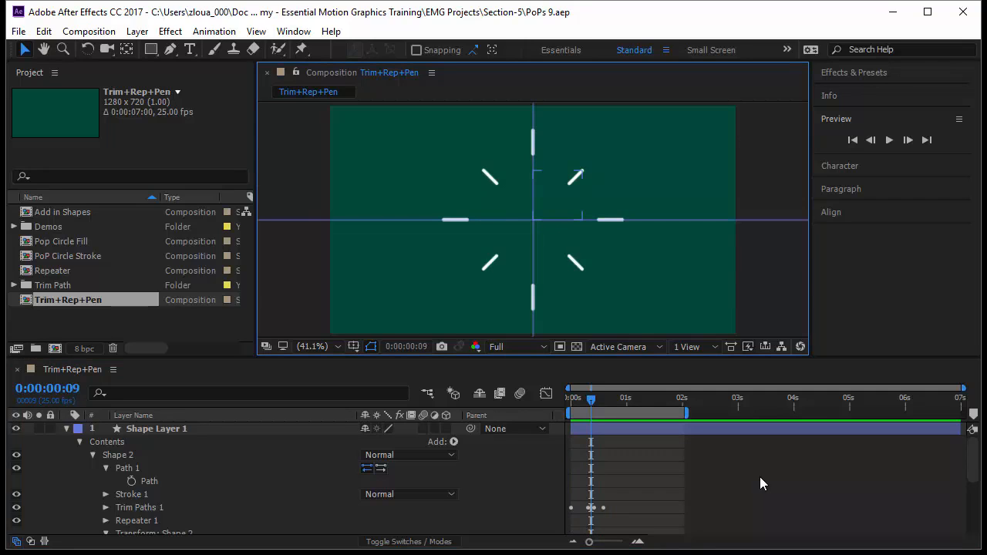
Search the effects for "shadow" and apply Drop Shadow to Shape Layer 1
click(878, 96)
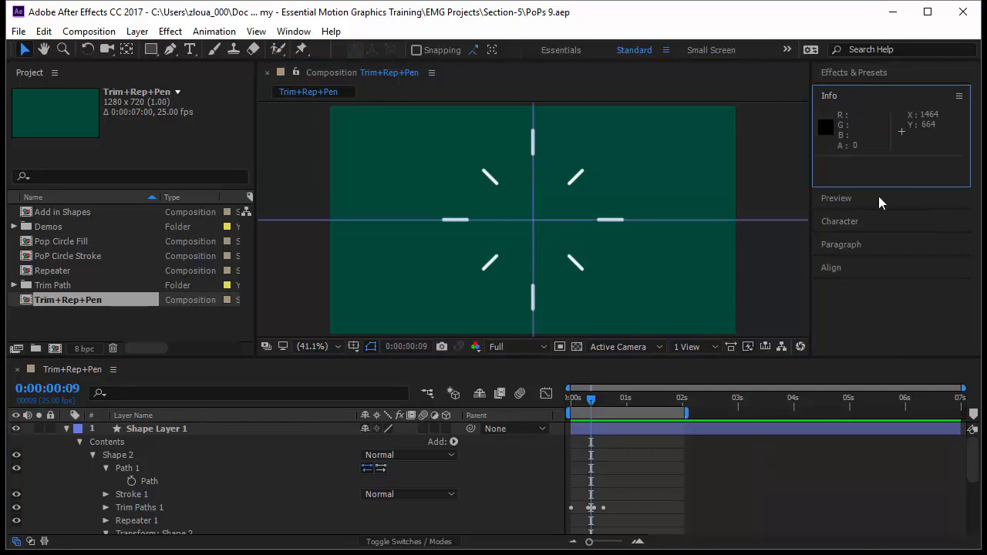
click(869, 73)
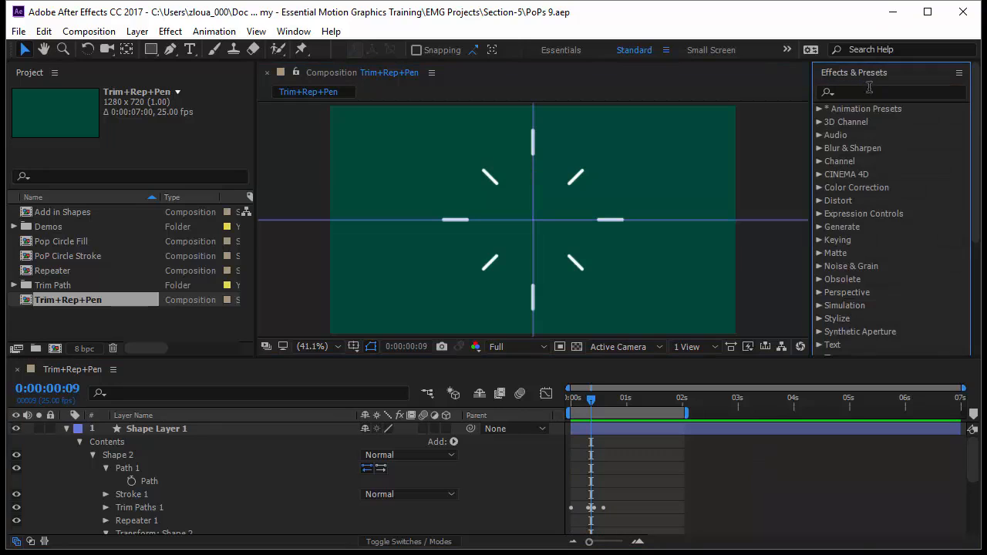
click(867, 92)
text(shadow)
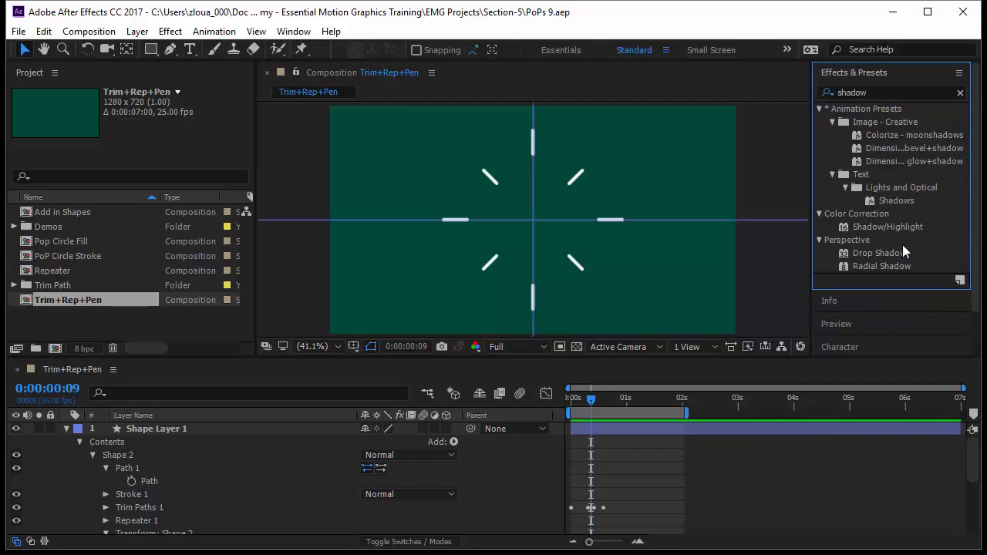
drag(899, 252, 198, 438)
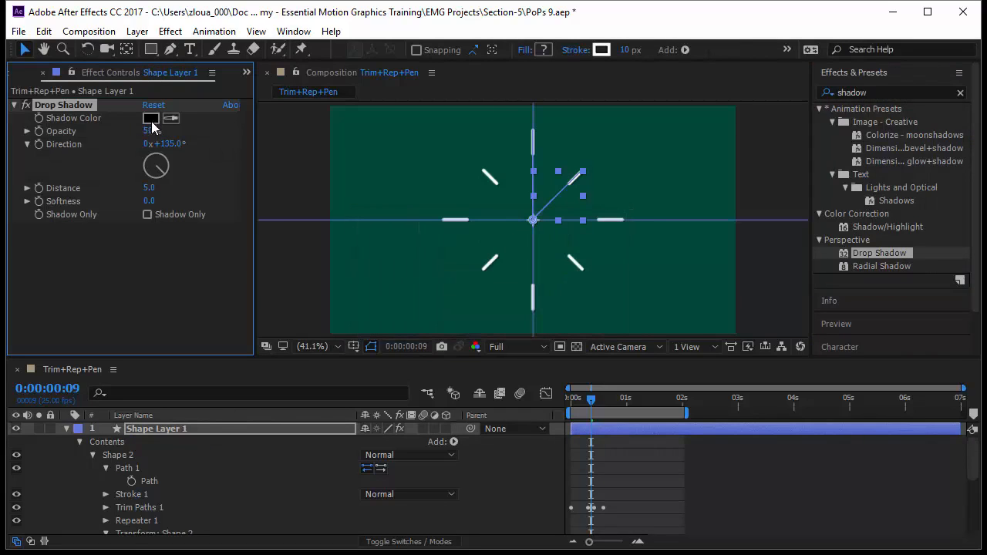
Set the Drop Shadow's Opacity to 18%, Direction to 217 degrees and Distance to 39, then deselect the layer
drag(151, 133, 96, 133)
mouse_move(149, 191)
mouse_down()
mouse_move(172, 186)
mouse_move(164, 187)
mouse_up()
drag(175, 144, 240, 150)
drag(154, 187, 160, 187)
drag(152, 133, 143, 131)
click(605, 463)
Preview the shadowed burst from the start and hide the guides
key(Home)
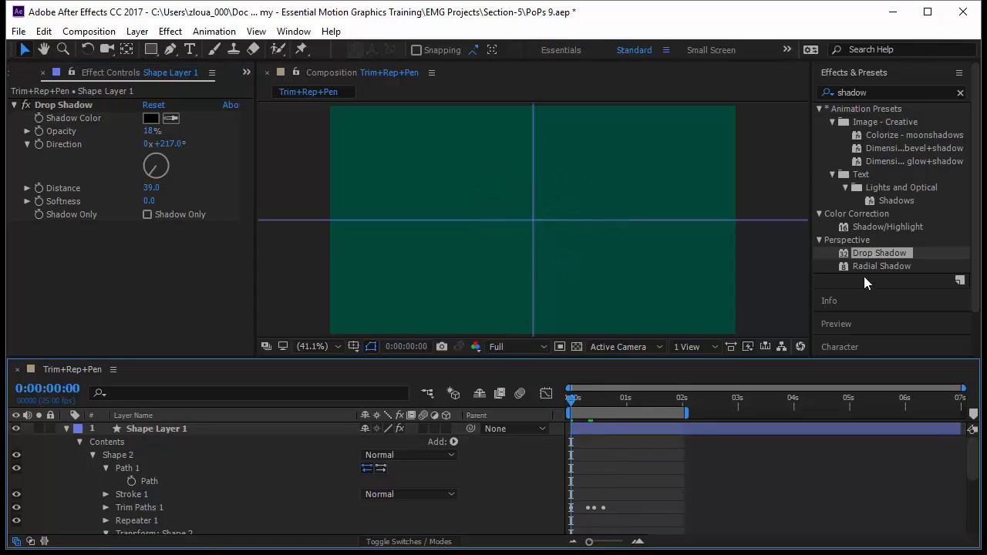
click(856, 74)
click(857, 117)
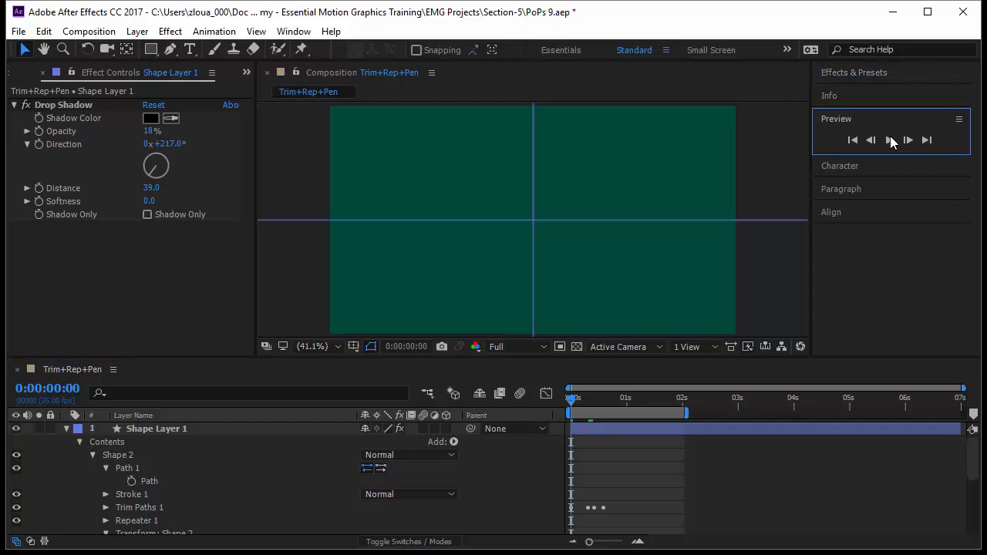
click(890, 140)
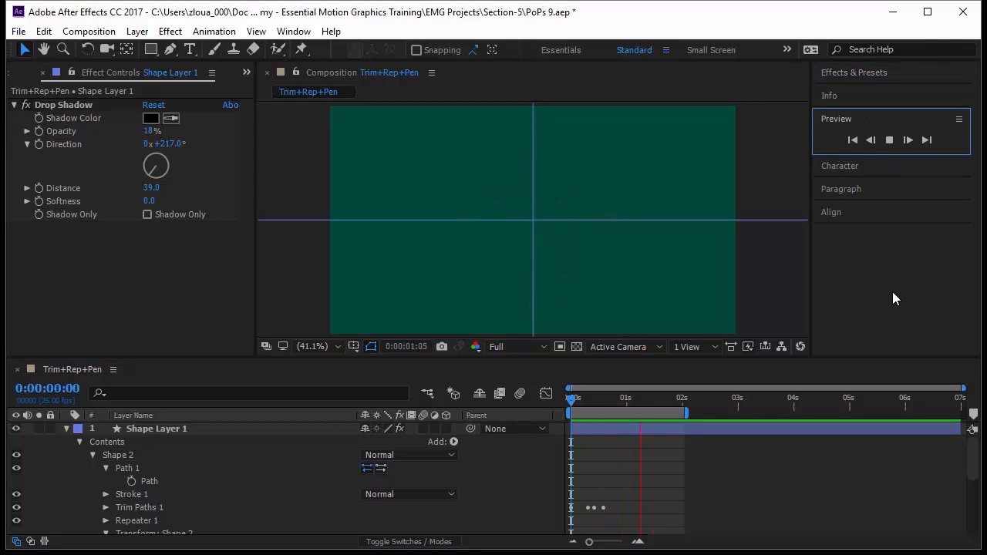
click(256, 31)
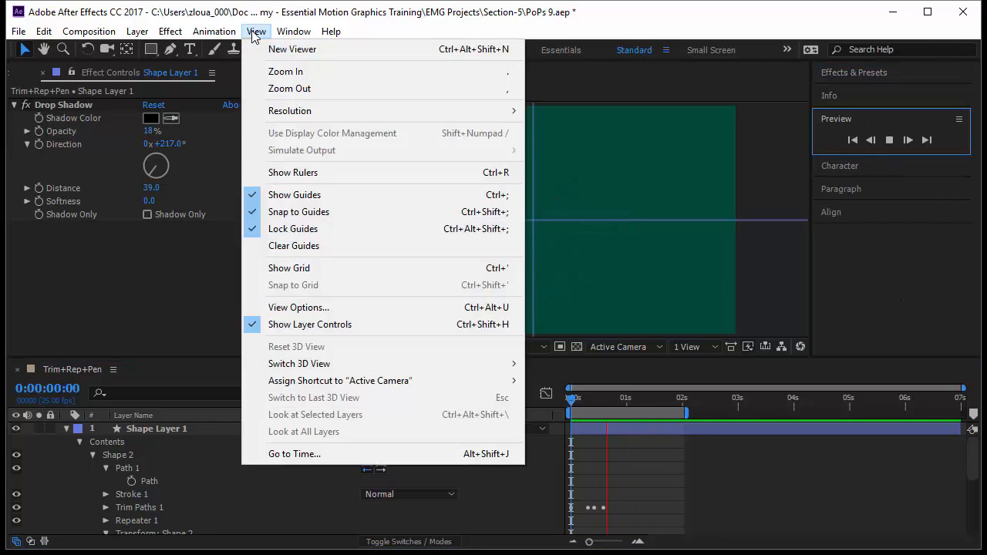
click(284, 197)
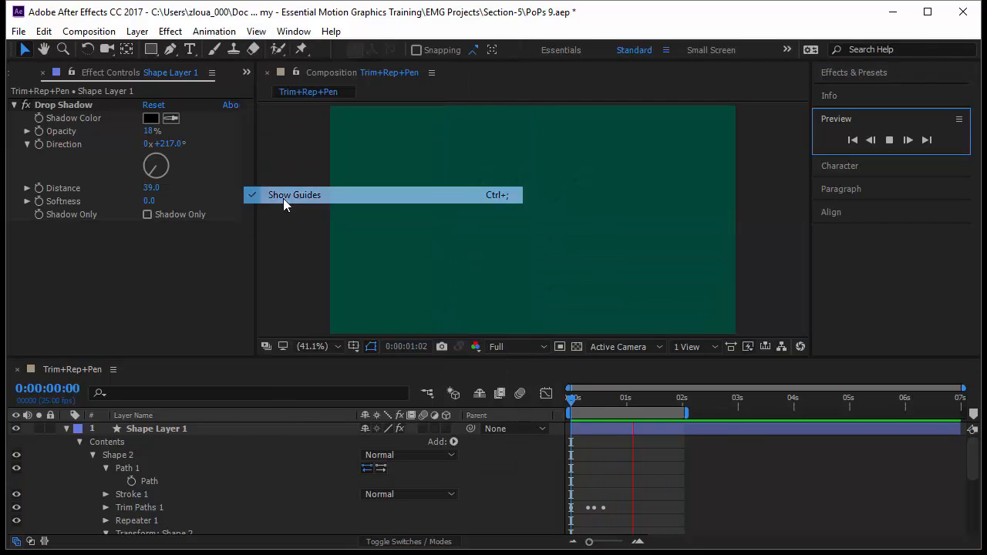